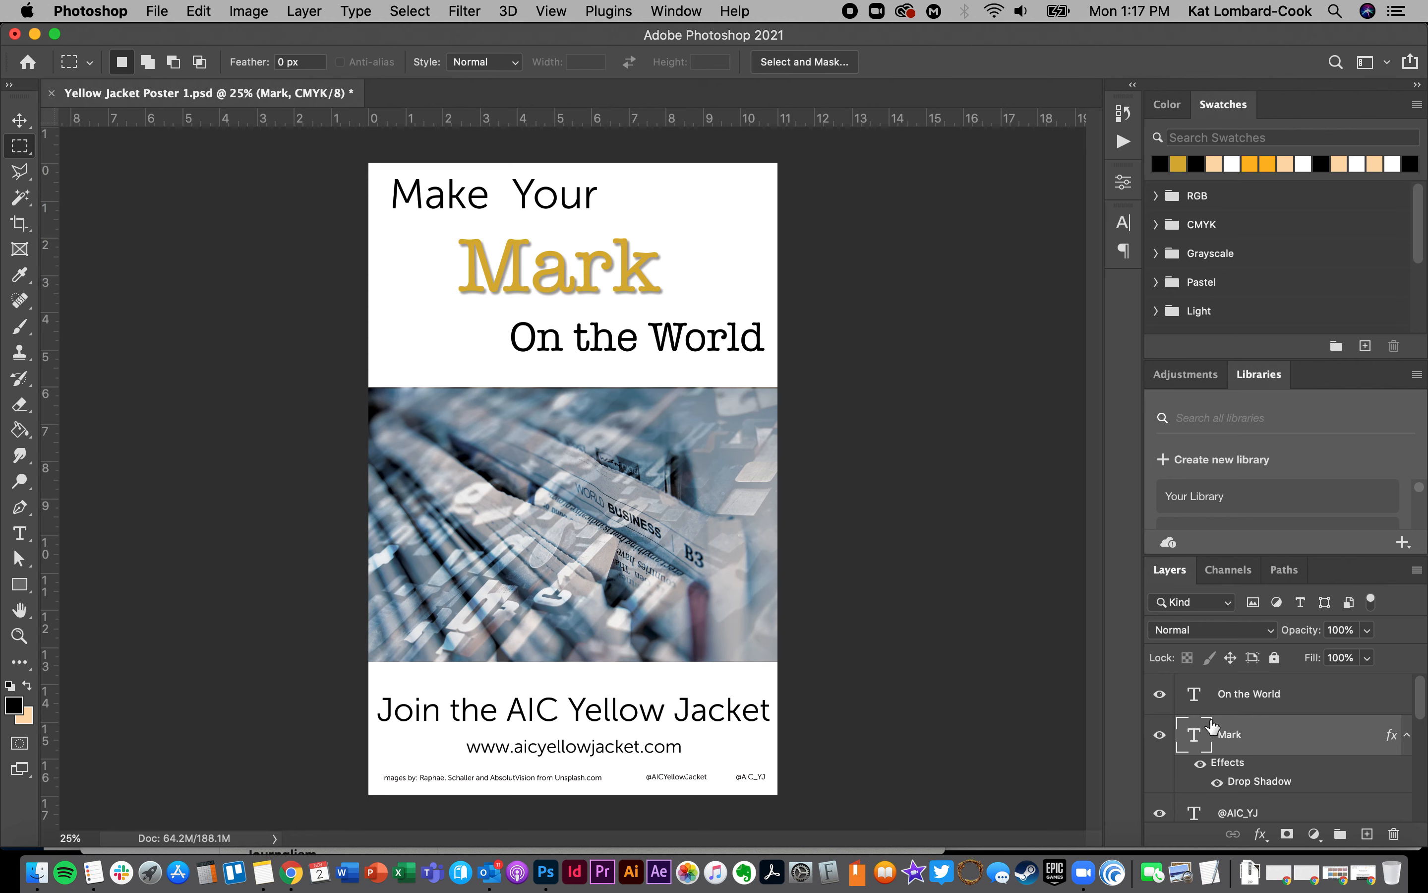
Make Layer 2 active and draw a full-width rectangular marquee selection around the credits and social handles along the poster's bottom edge
scroll(1211, 727, "down", 3)
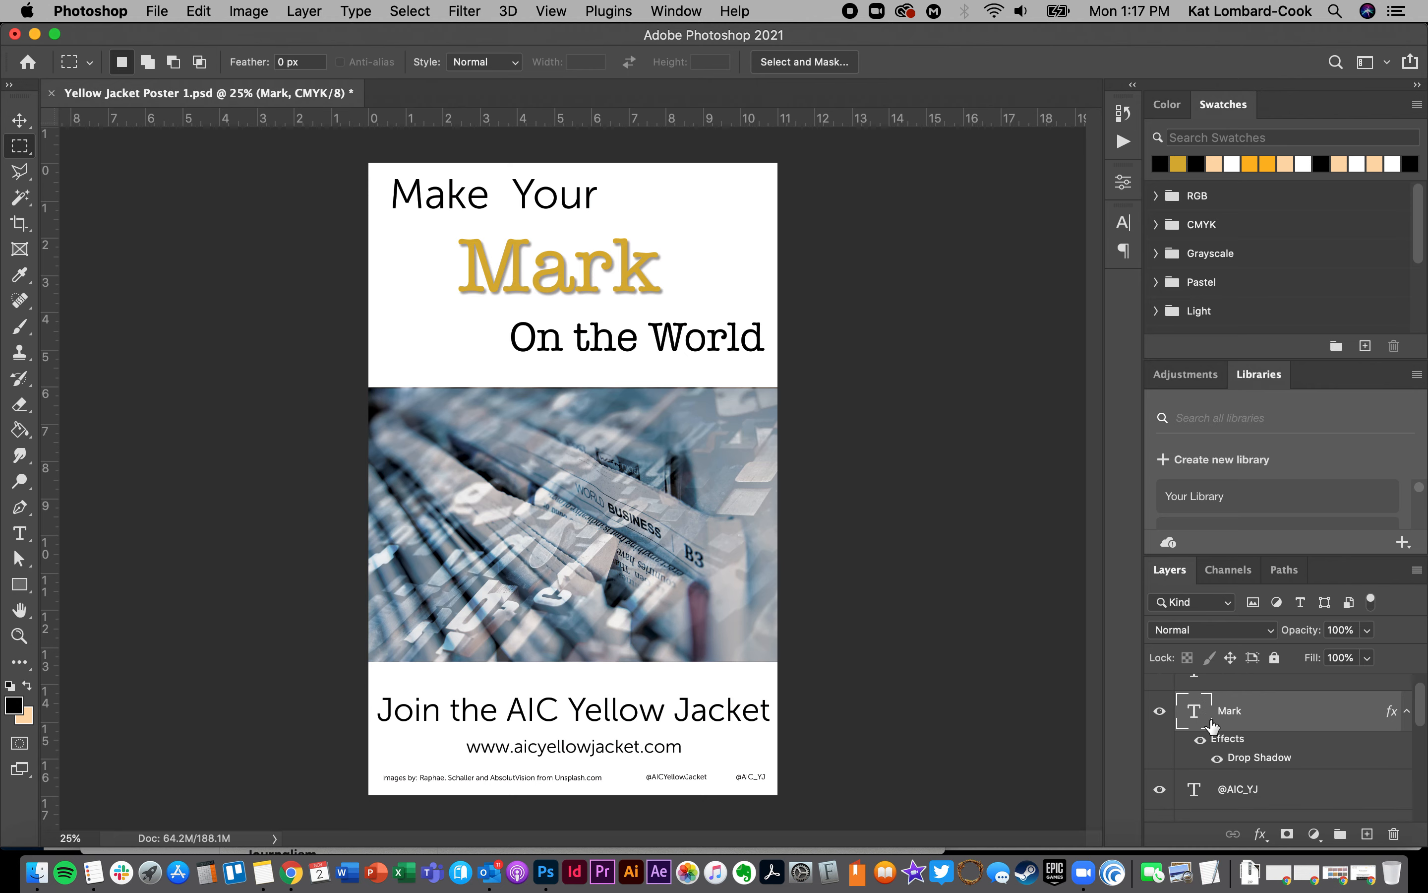
scroll(1212, 726, "up", 2)
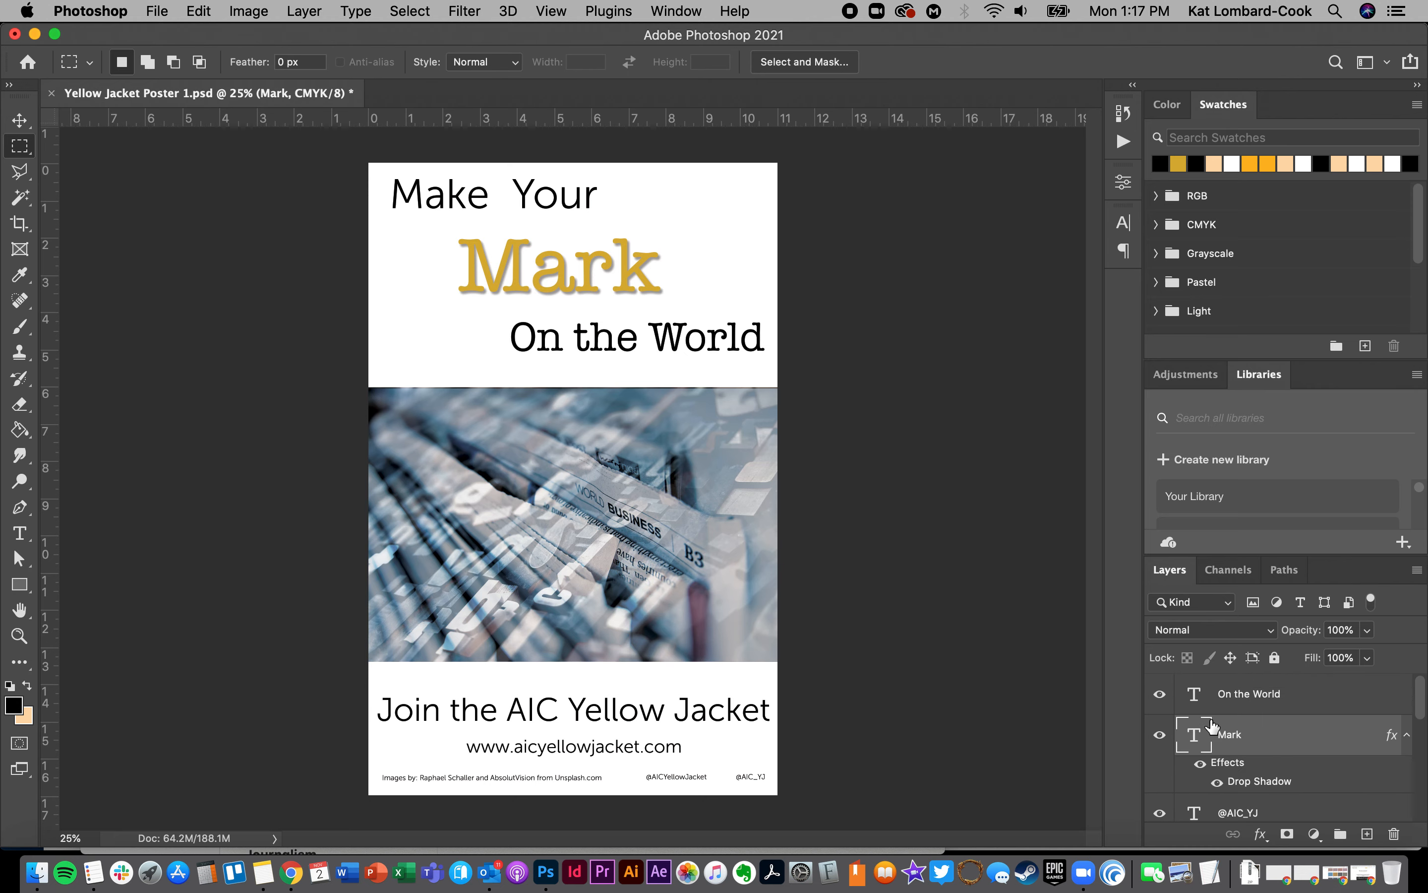
scroll(1211, 726, "down", 6)
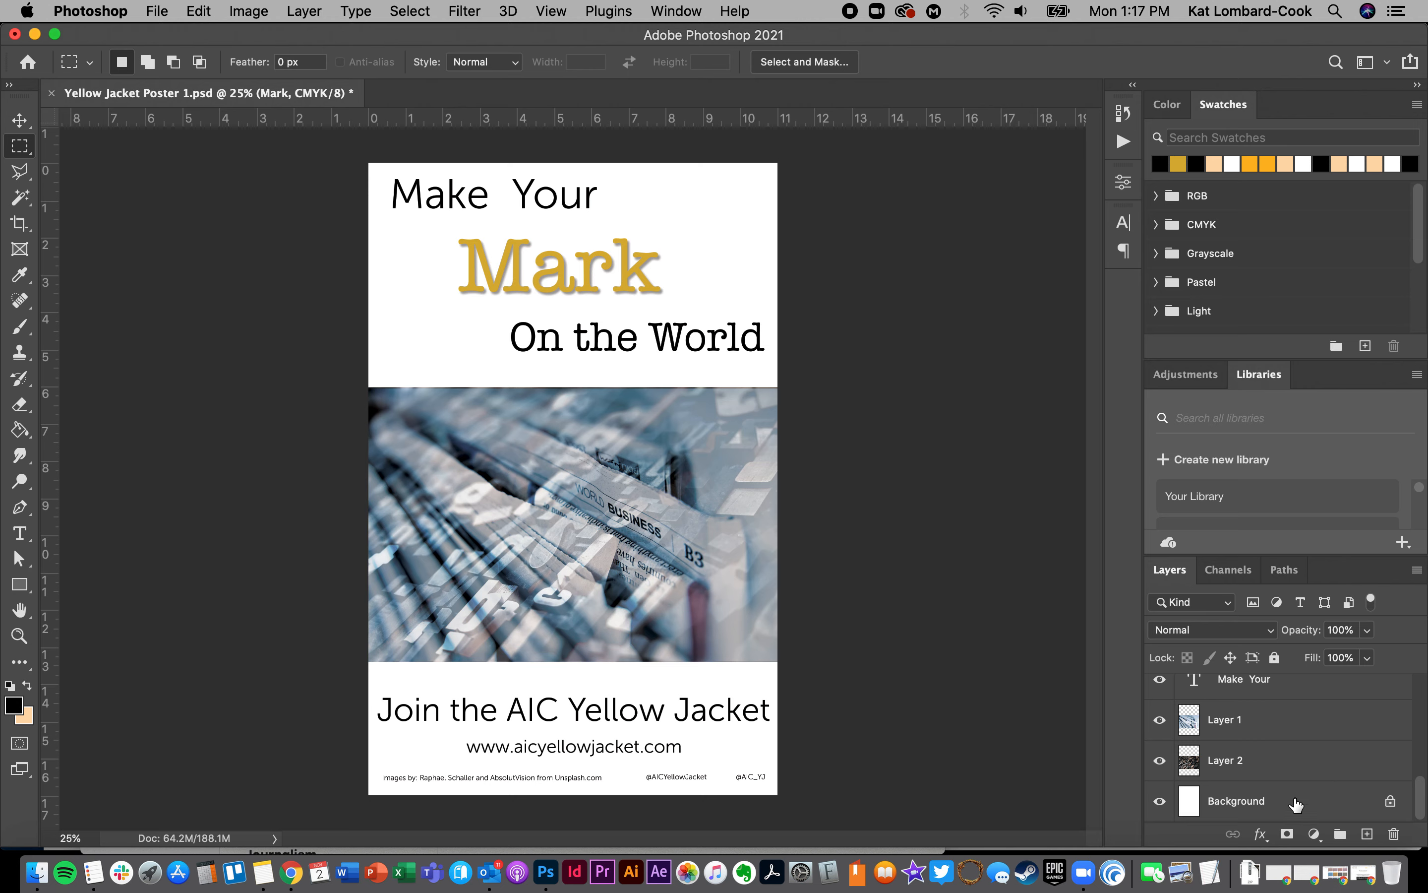
left_click(1277, 803)
left_click(1268, 769)
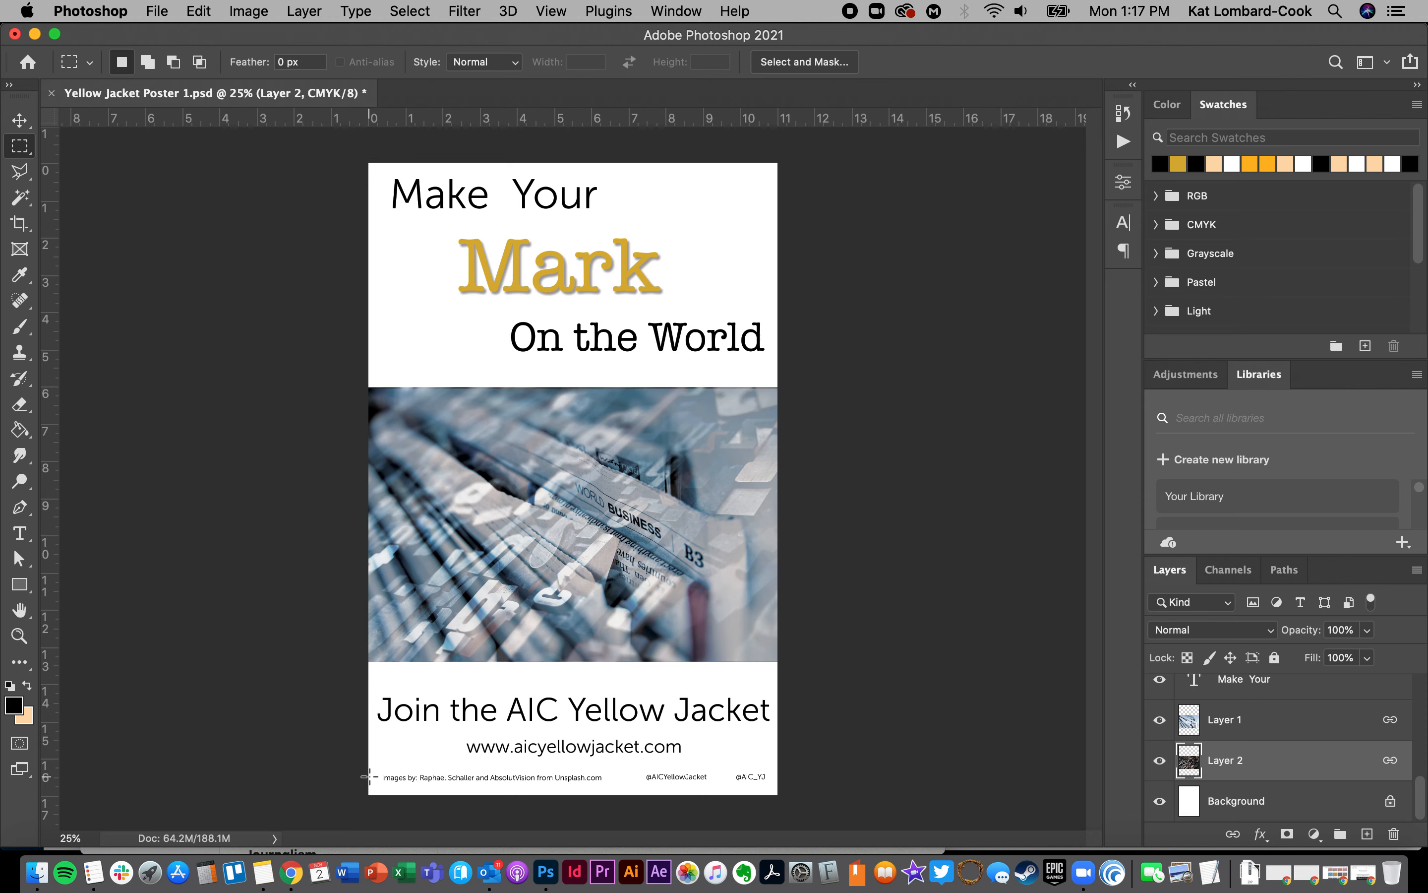
left_click_drag(367, 769, 836, 812)
left_click(13, 707)
left_click_drag(580, 173, 1000, 132)
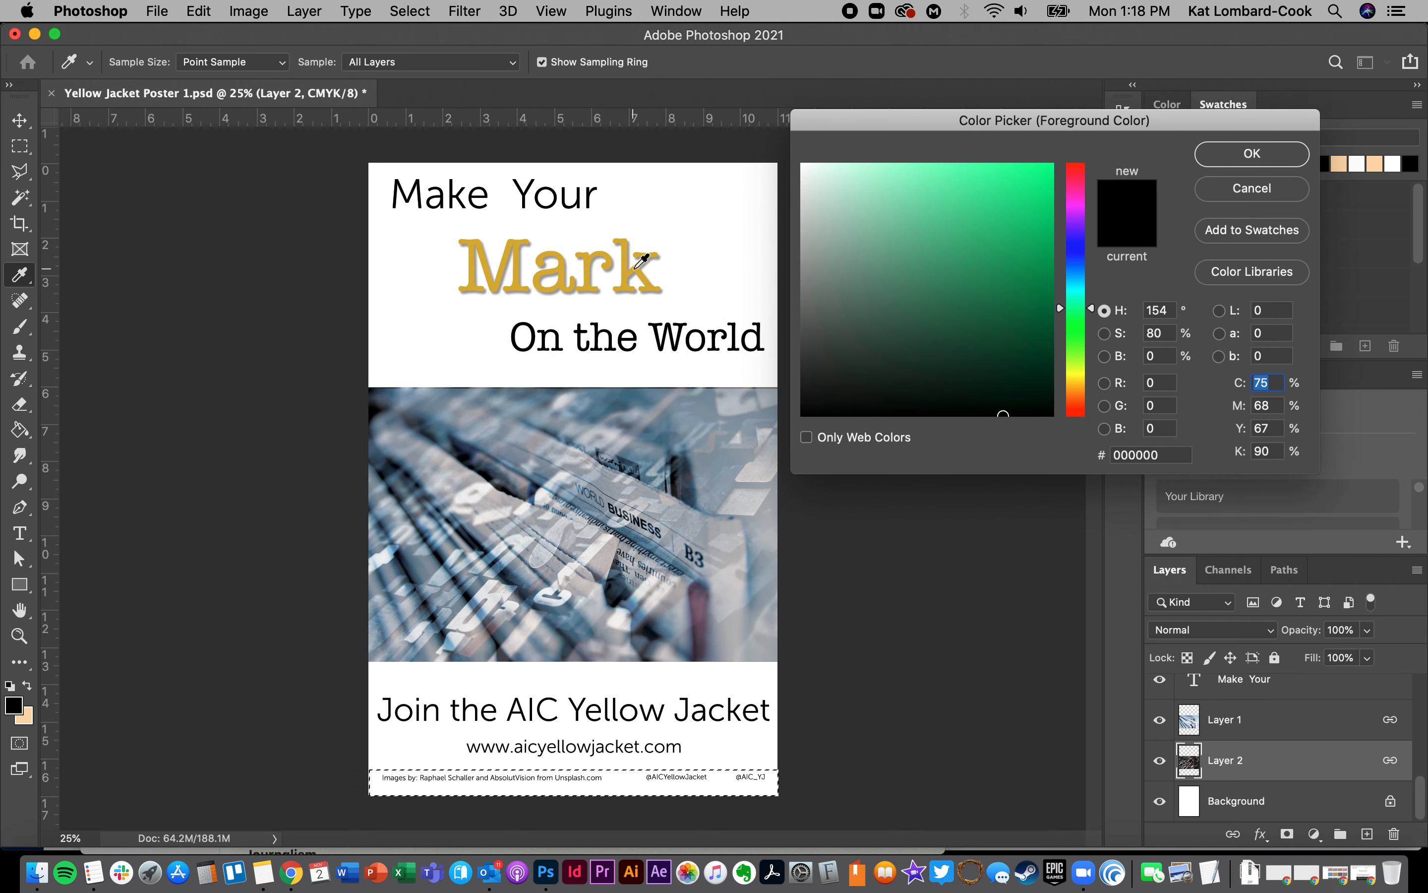
left_click(1263, 190)
key("m")
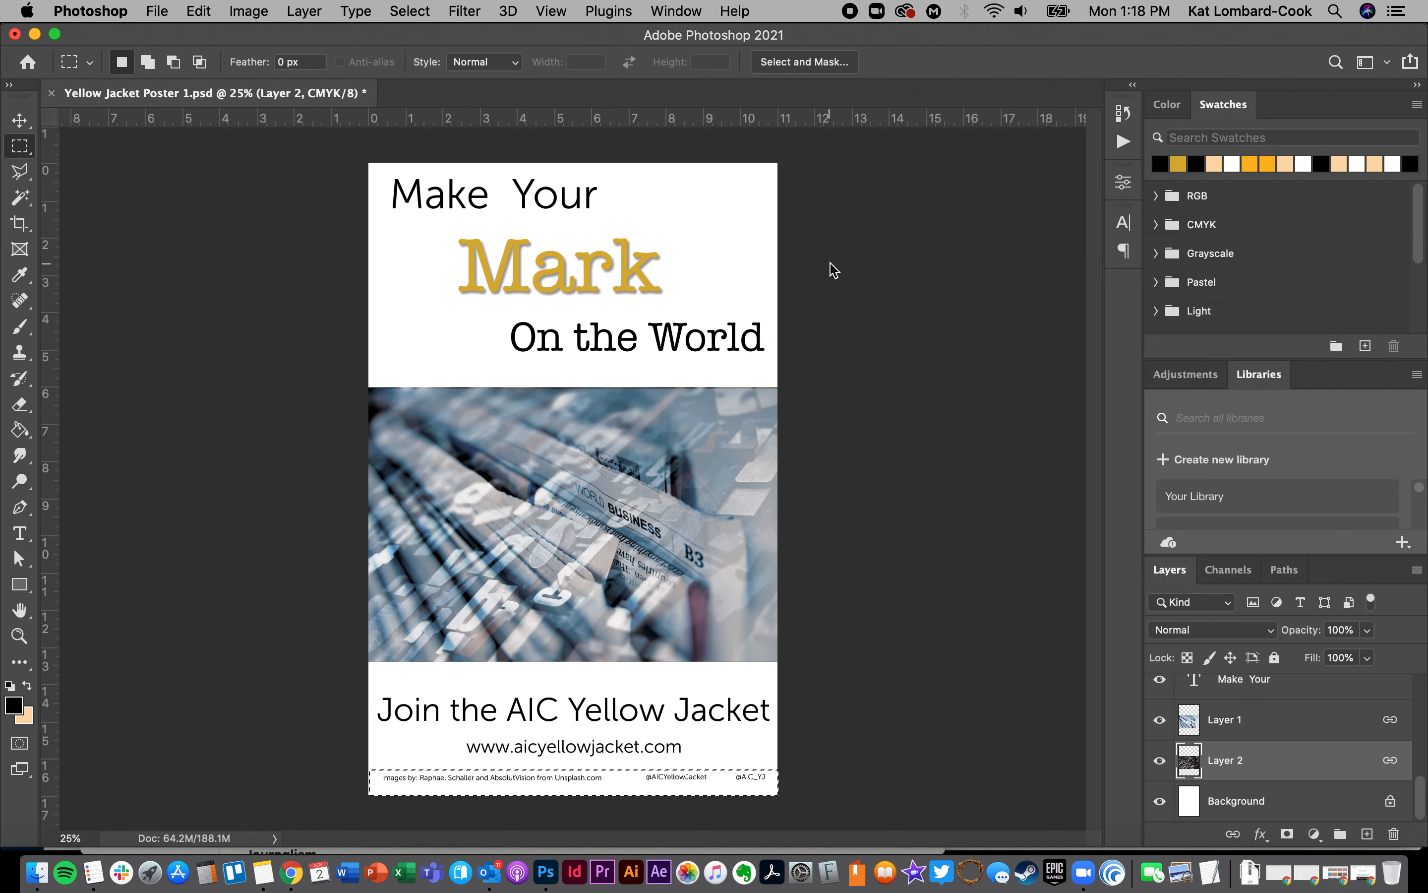
Reset the foreground and background colours to the default black and white, swapping them back and forth once
left_click(11, 690)
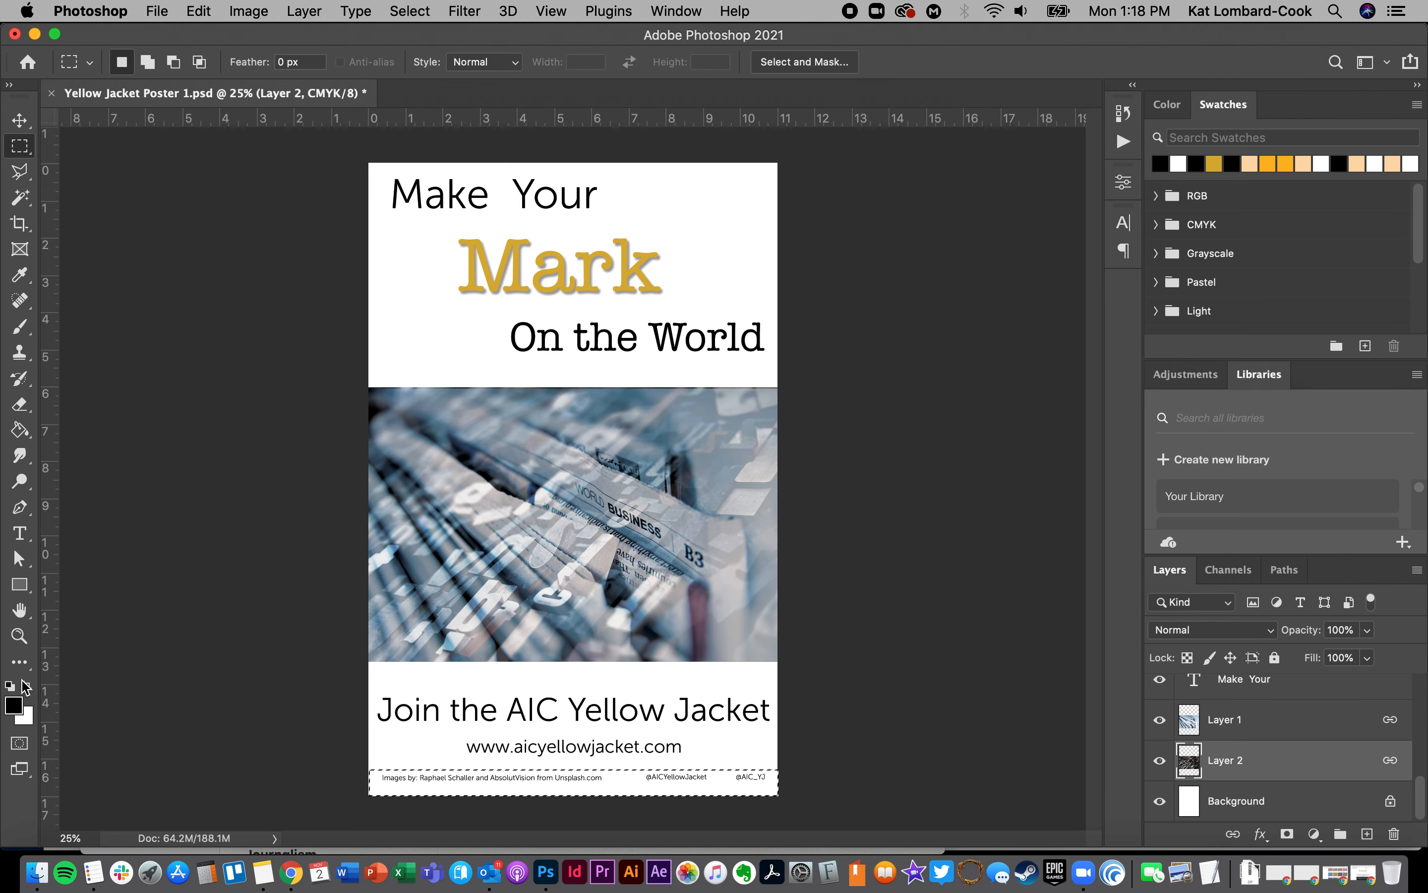
left_click(28, 686)
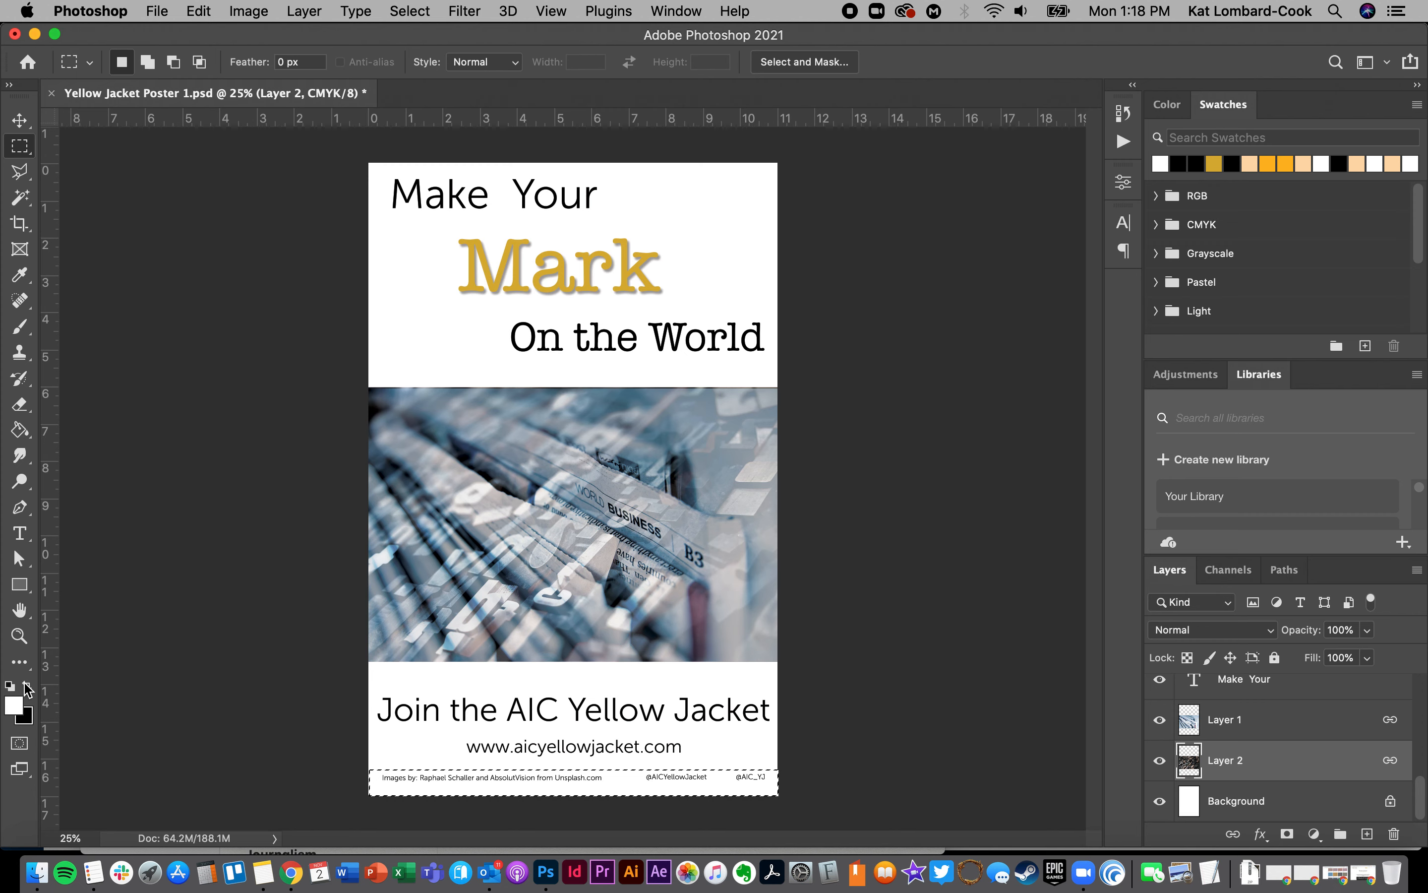
left_click(28, 686)
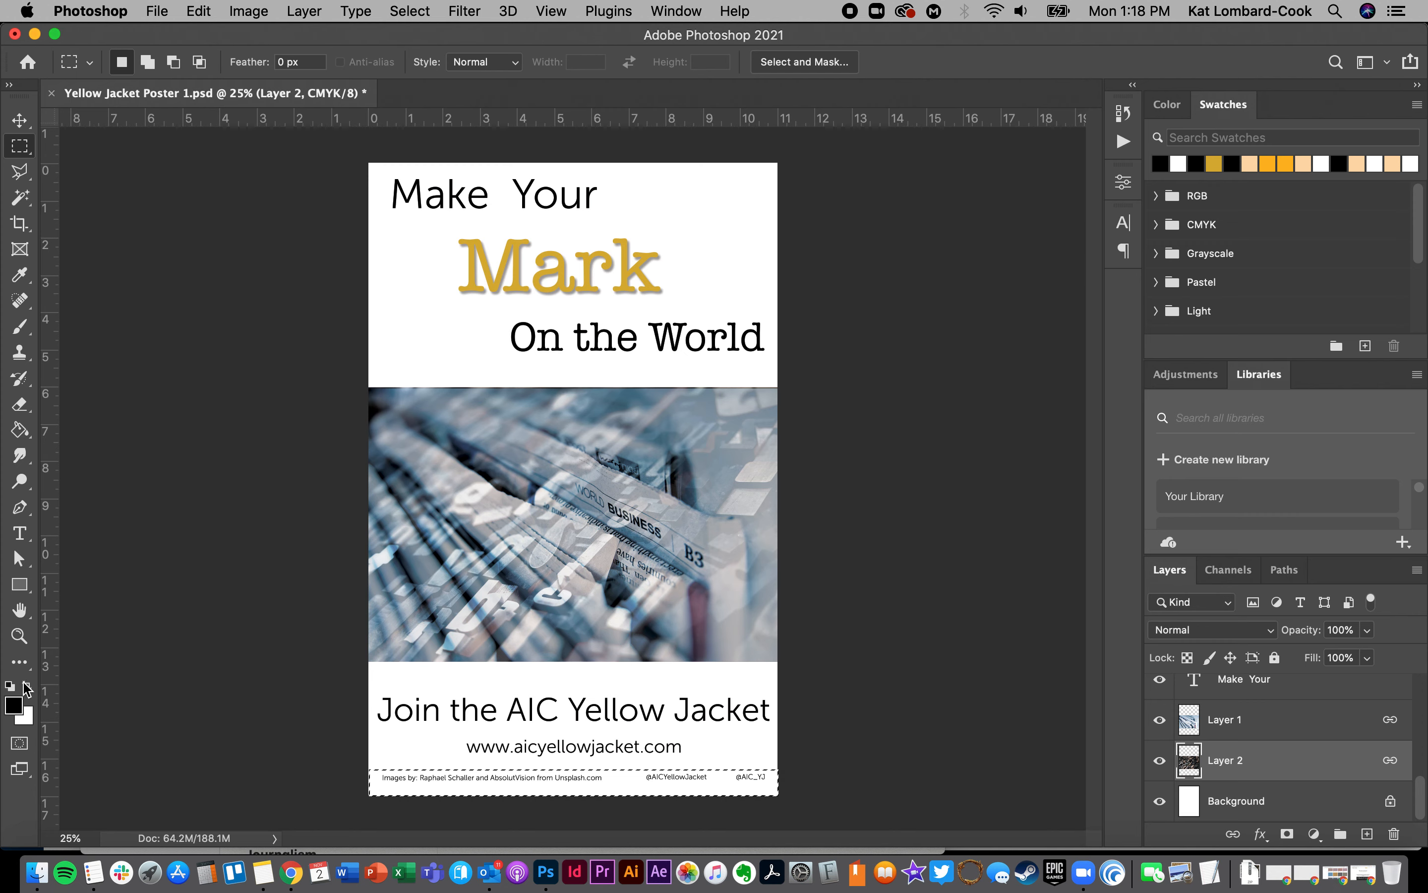
Try sampling colours from the photo, and set the foreground colour to the gold of the word "Mark" (#d9b134)
left_click(18, 715)
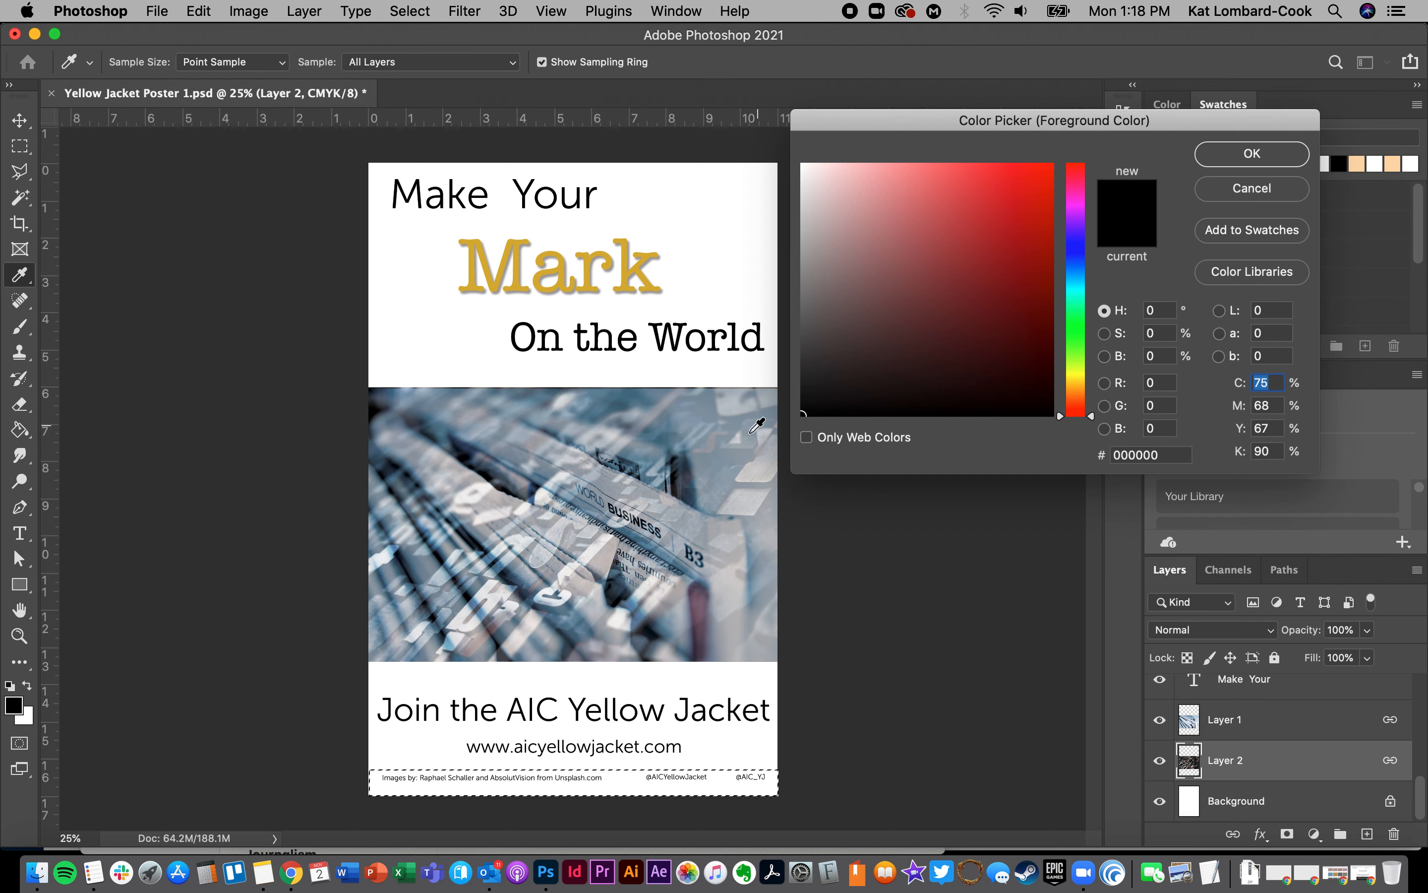
left_click(680, 471)
left_click(630, 456)
left_click(638, 425)
left_click(520, 432)
left_click(497, 511)
left_click(633, 577)
left_click(701, 523)
left_click(723, 470)
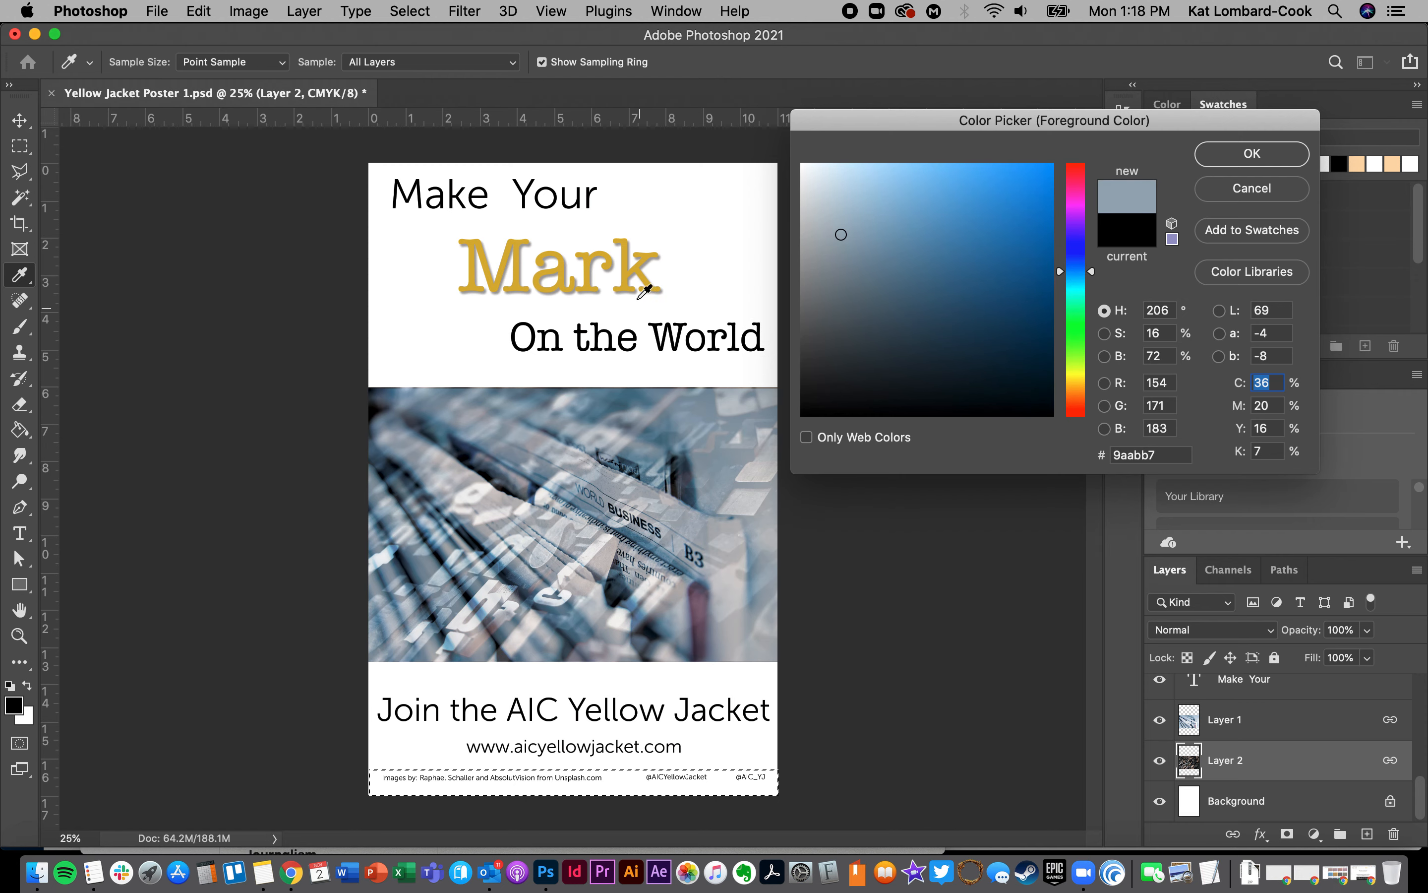
left_click(629, 276)
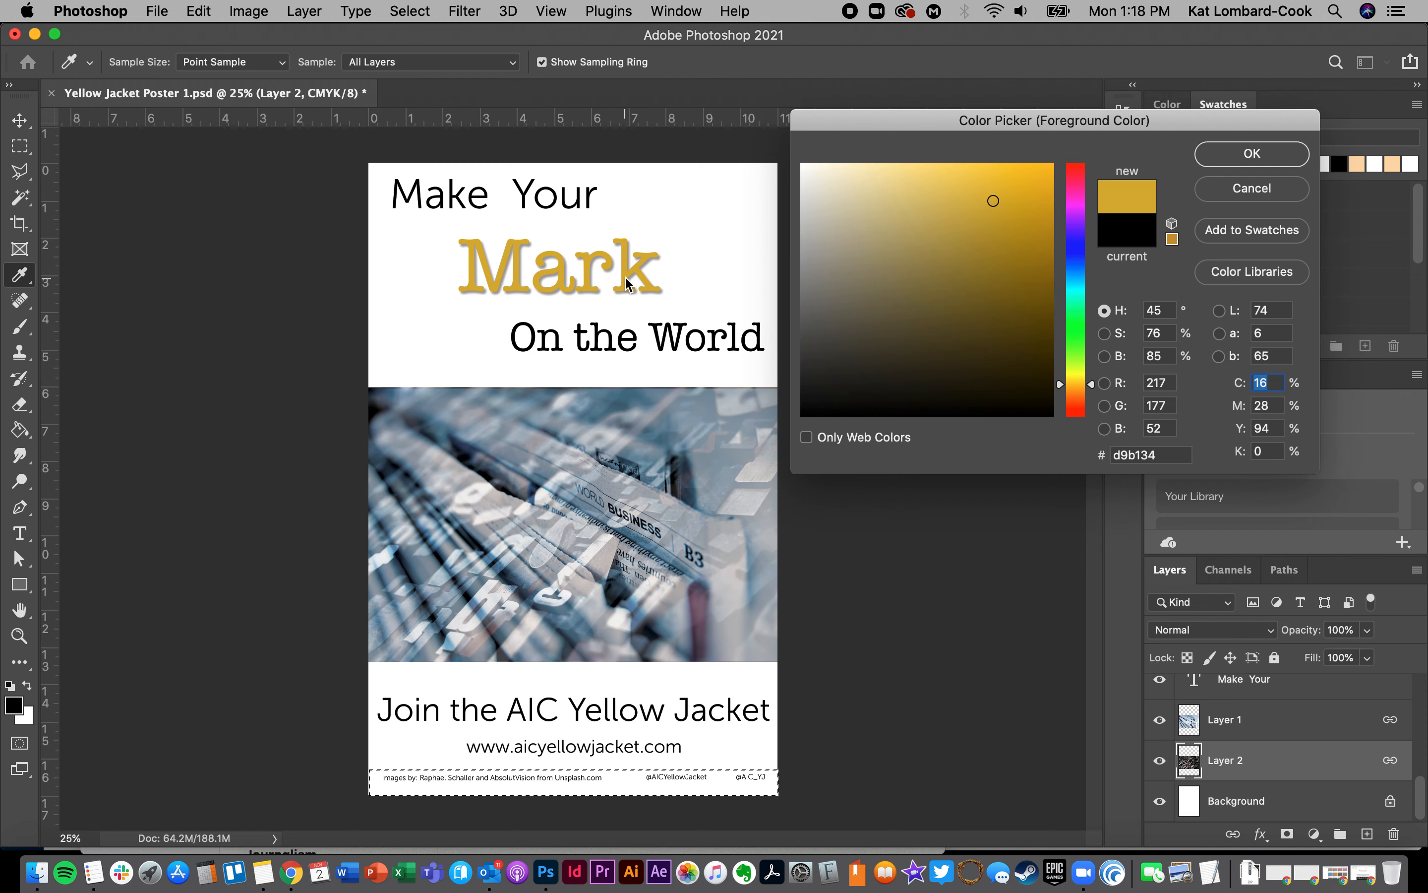
left_click(1242, 154)
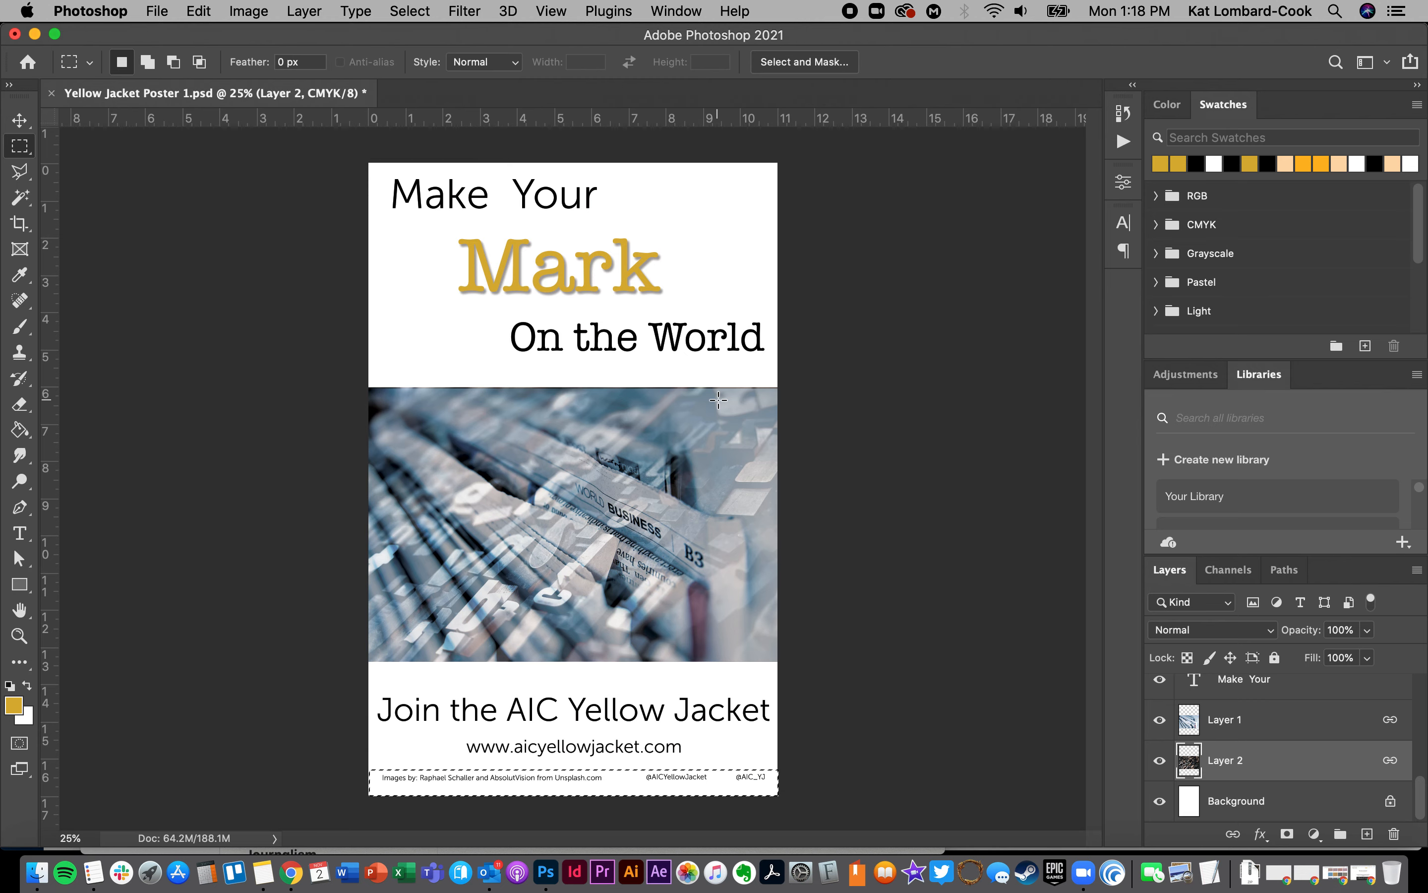
Fill the selected bottom strip on Layer 2 with the gold foreground colour using the Paint Bucket tool
left_click(19, 431)
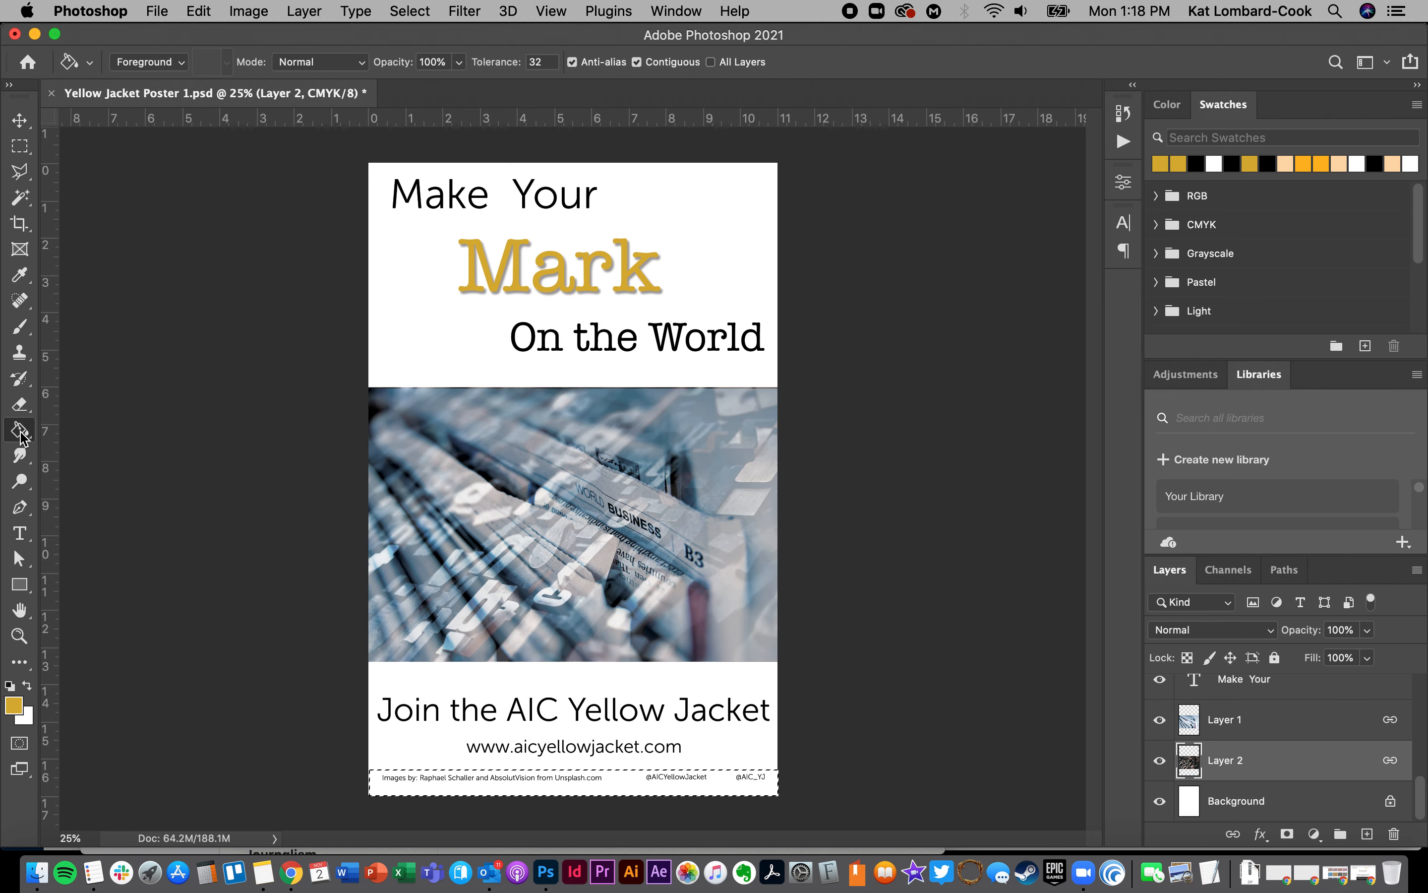
right_click(20, 431)
left_click(54, 427)
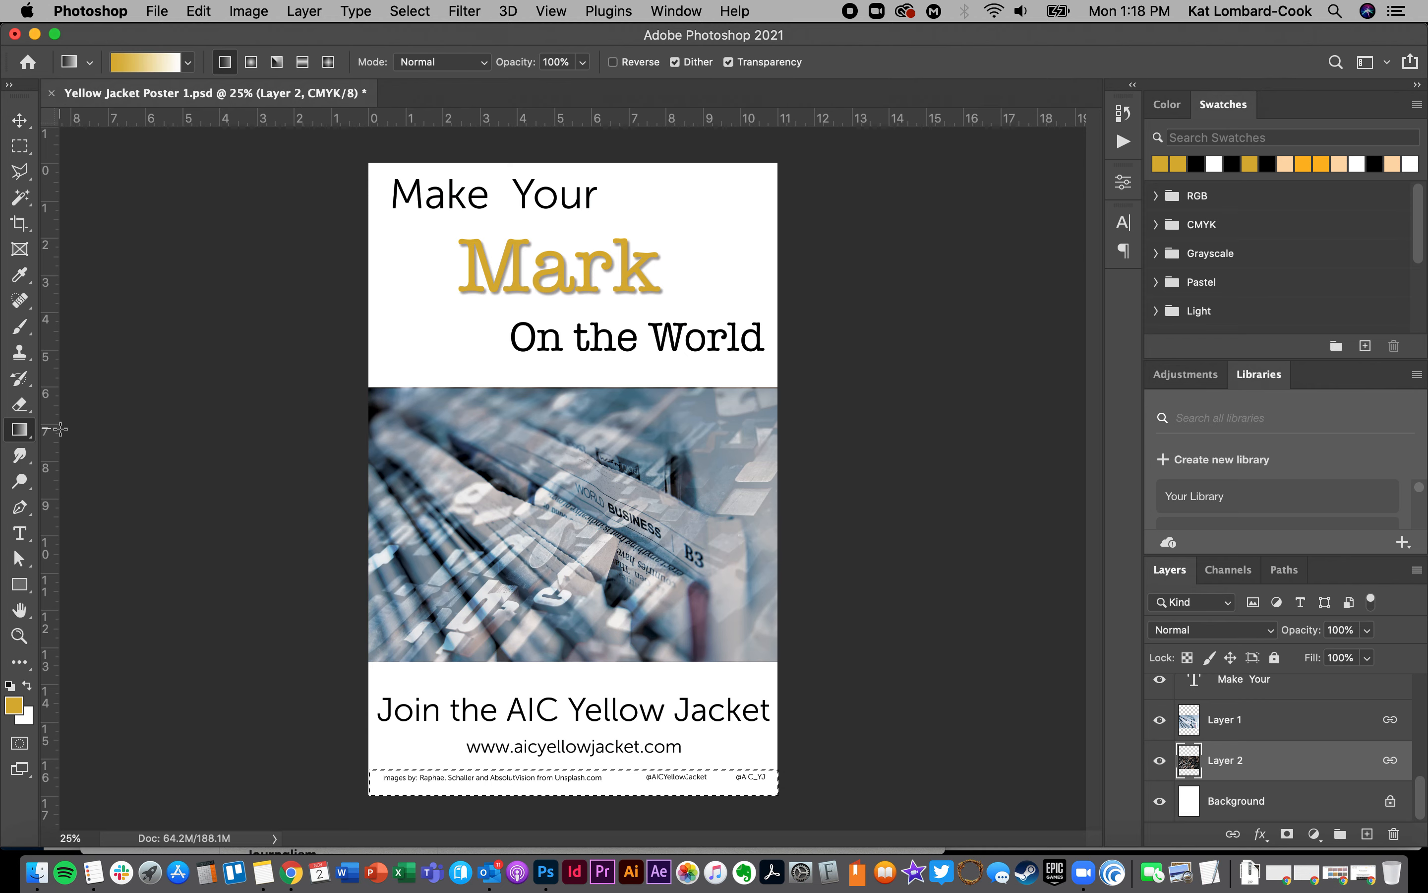
right_click(22, 436)
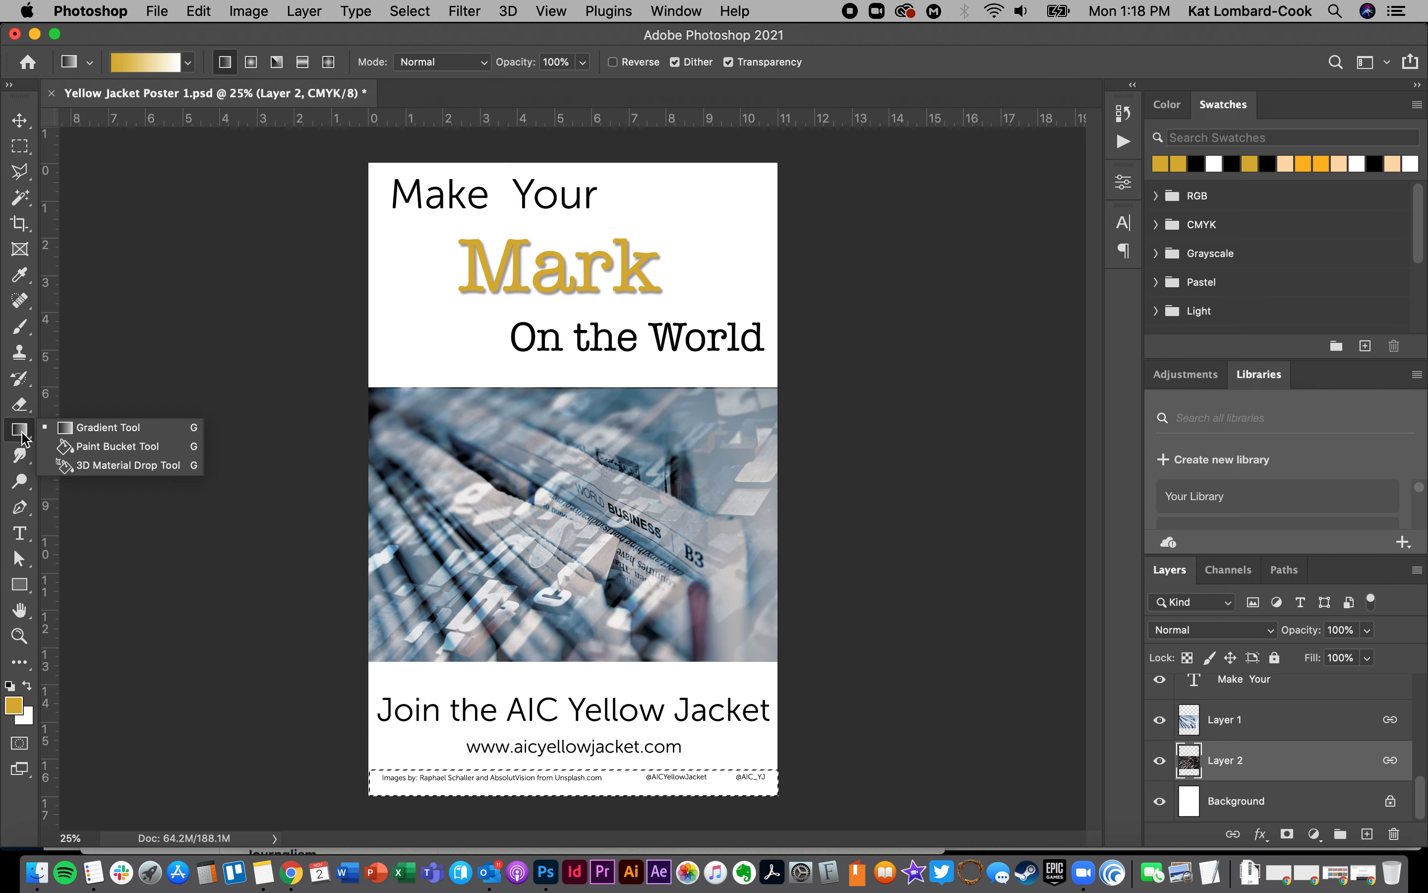
left_click(43, 450)
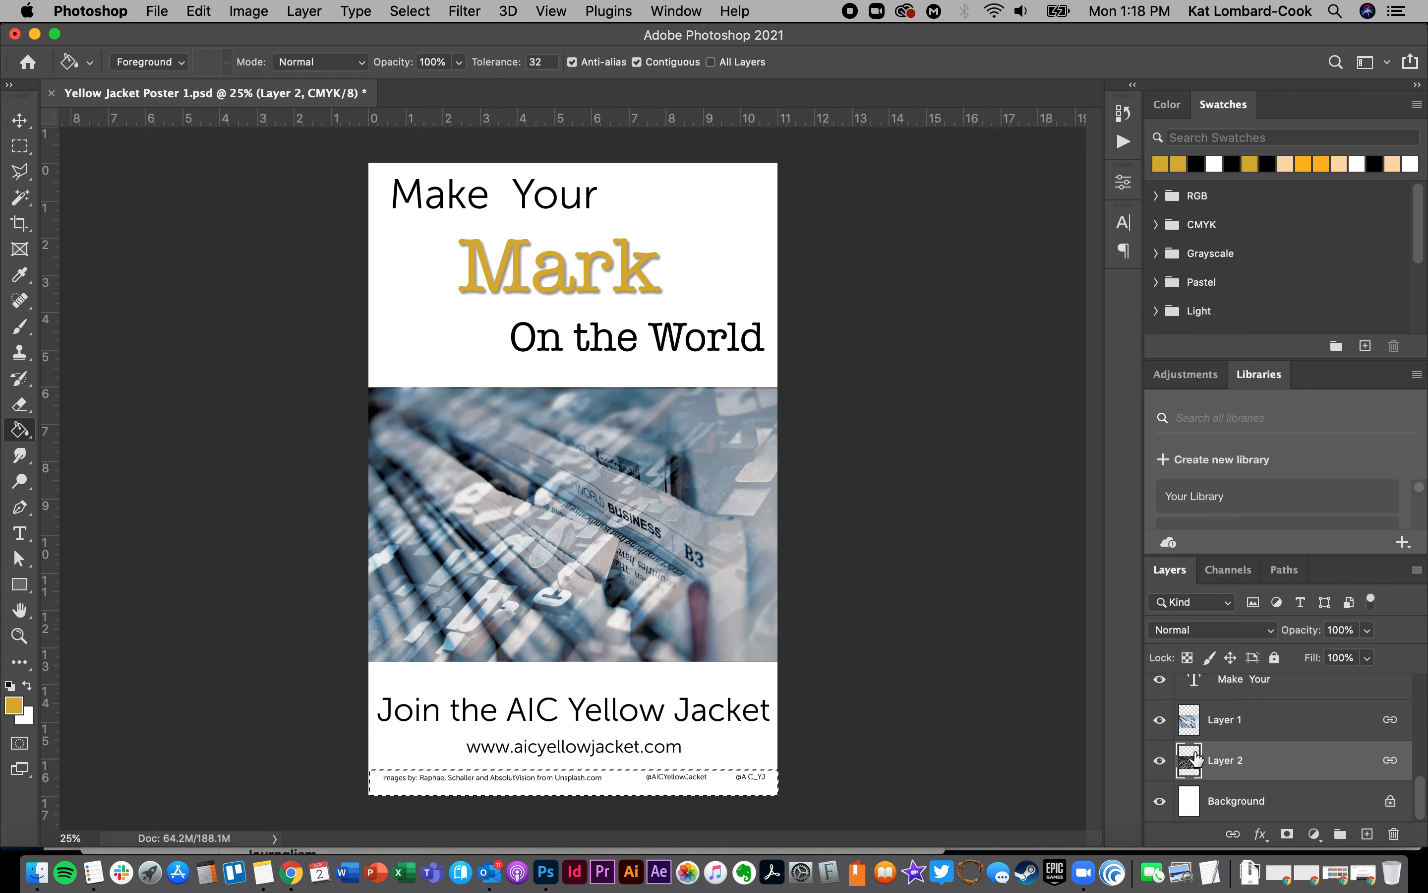
left_click(726, 781)
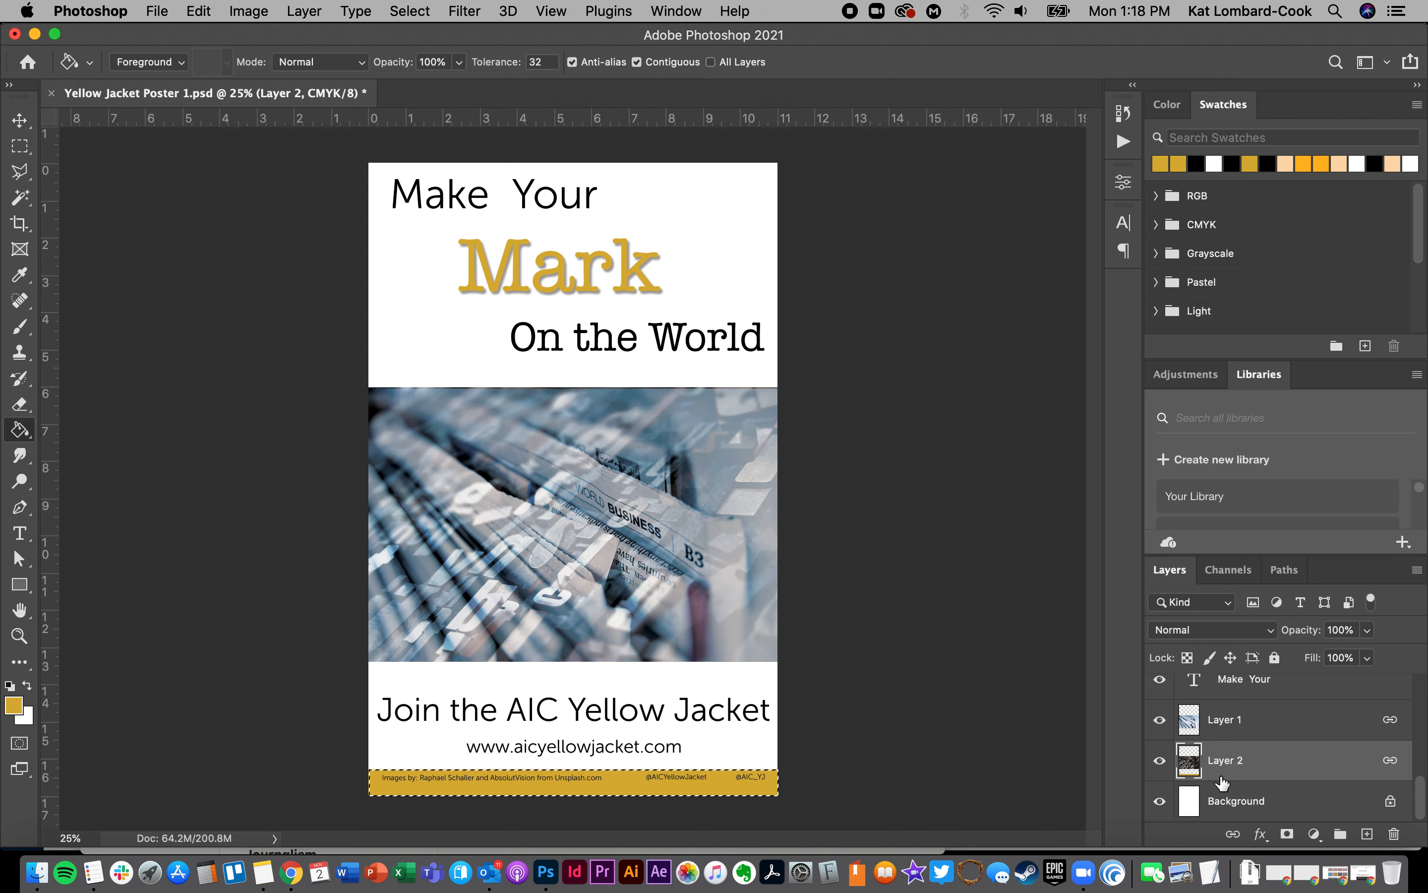
Try moving the photo layers upward on the poster, and undo both the move and the gold fill
key("v")
left_click_drag(658, 625, 661, 514)
key("super+z")
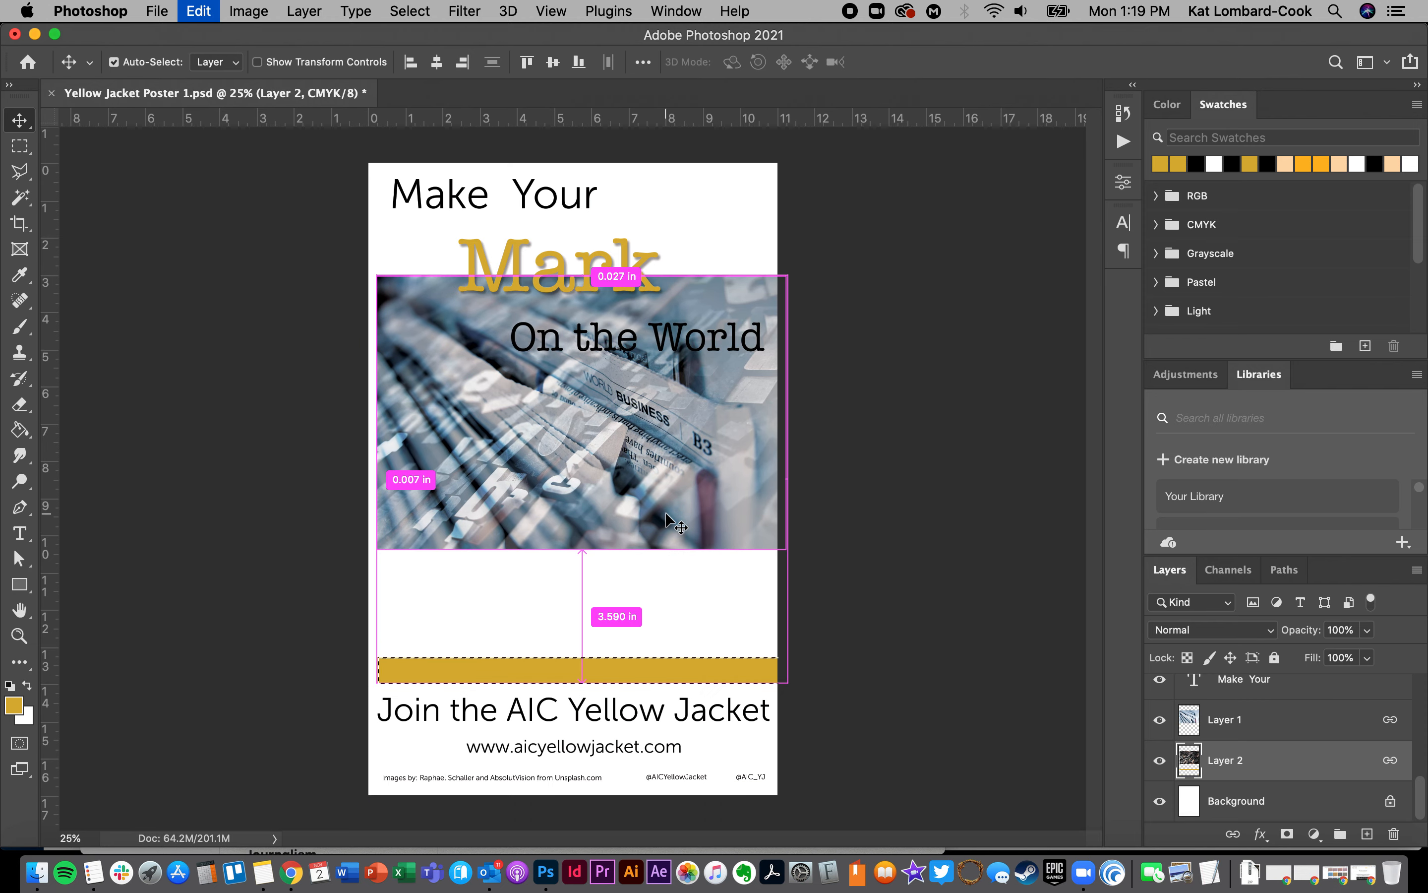
key("super+z")
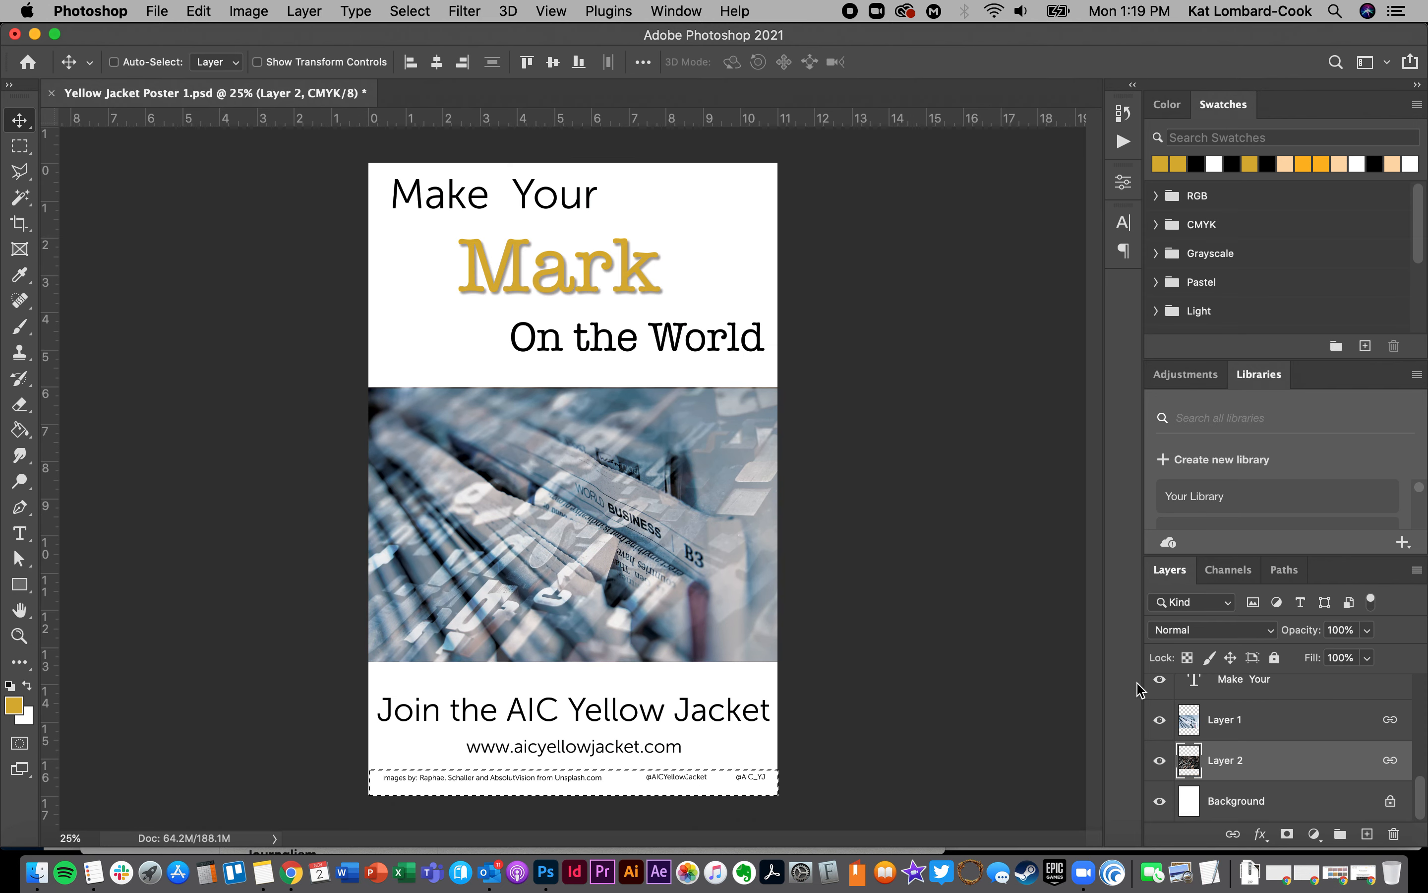
Create a new layer named "Yellow Bar" above Layer 2, with Normal mode and 100% opacity
scroll(1226, 750, "up", 3)
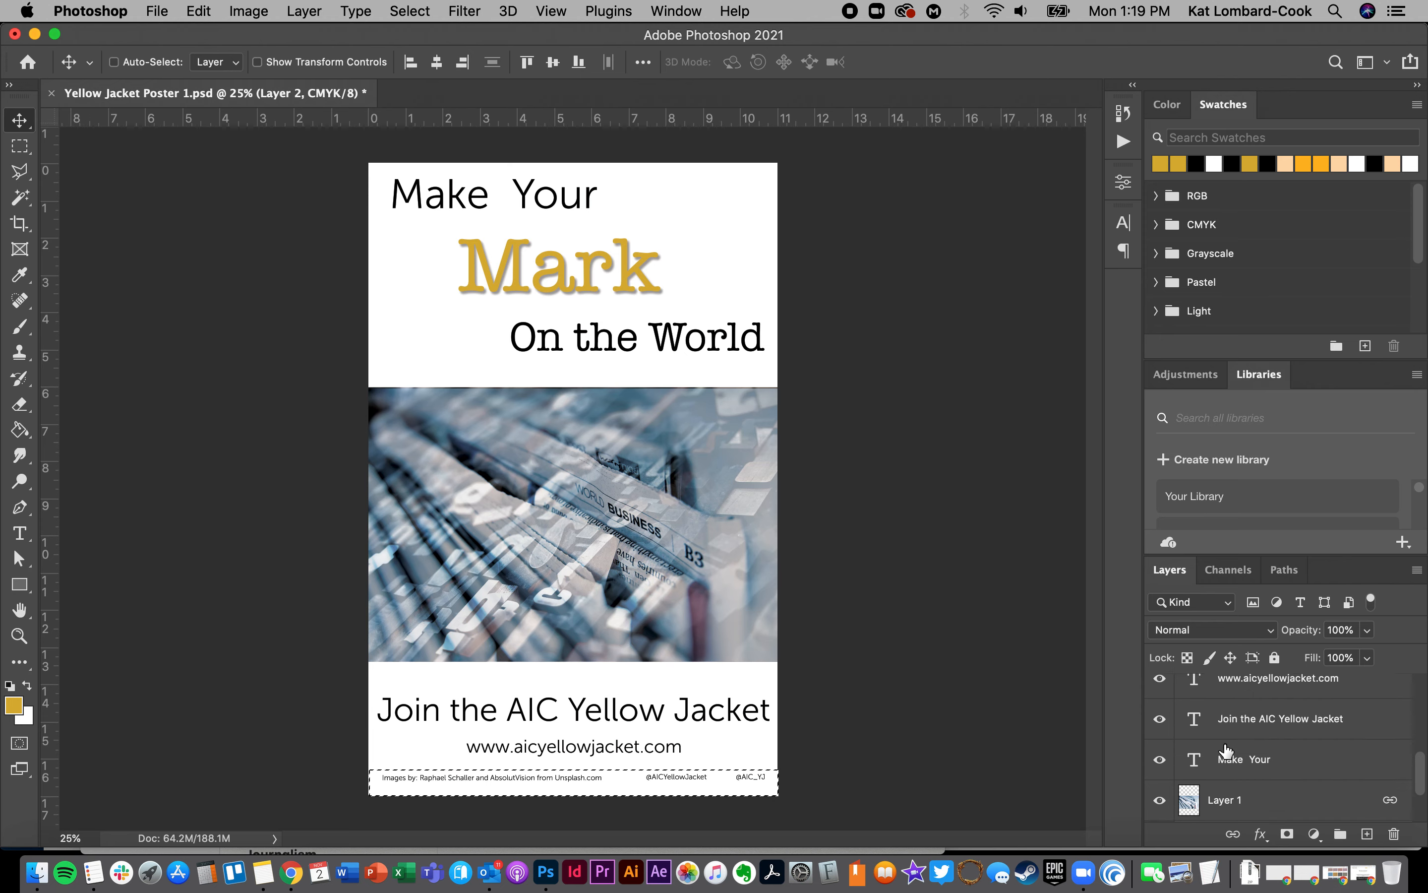
scroll(1226, 750, "up", 5)
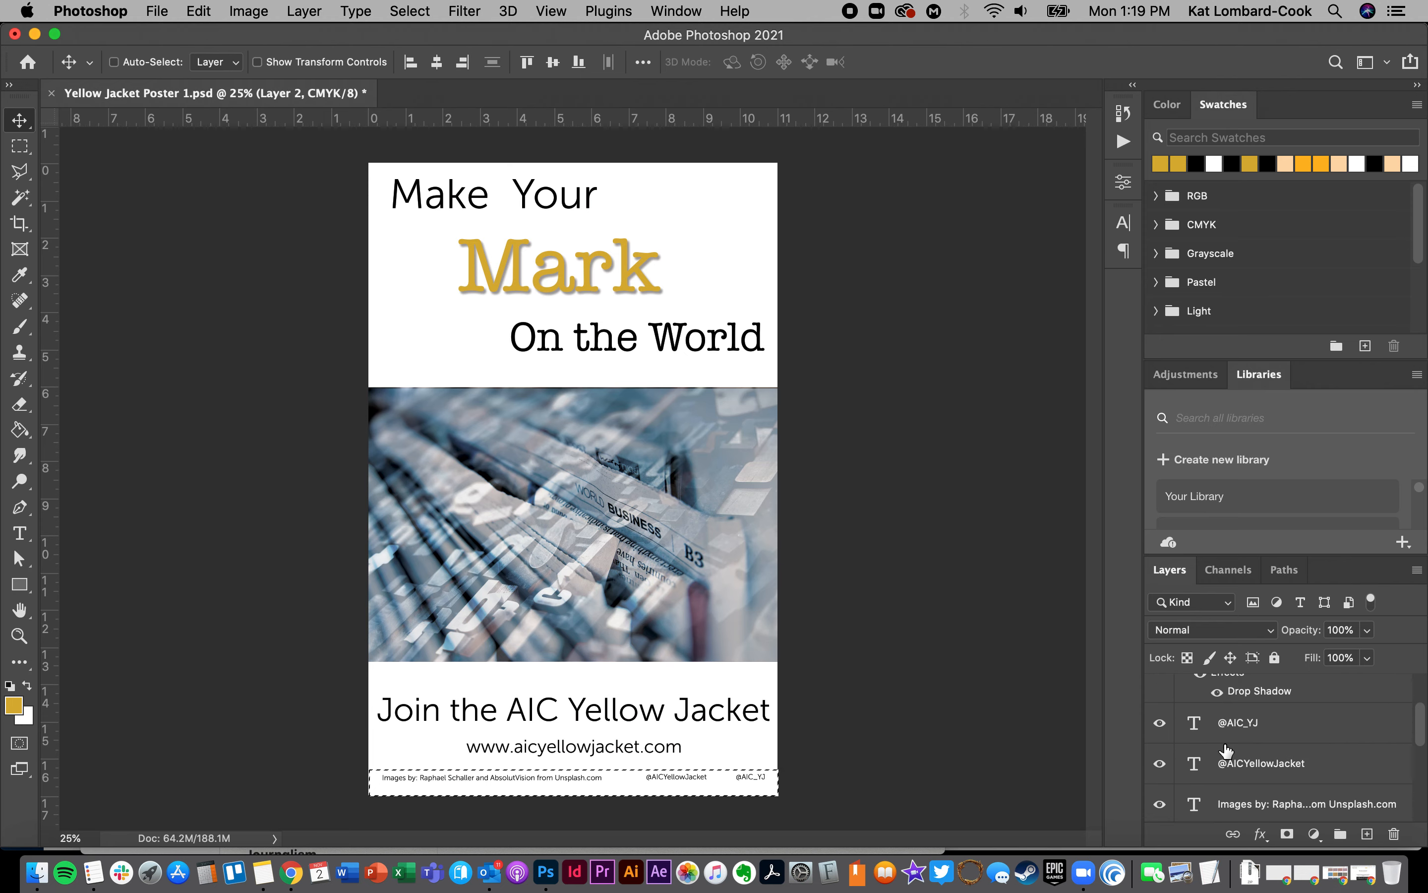
scroll(1226, 750, "up", 1)
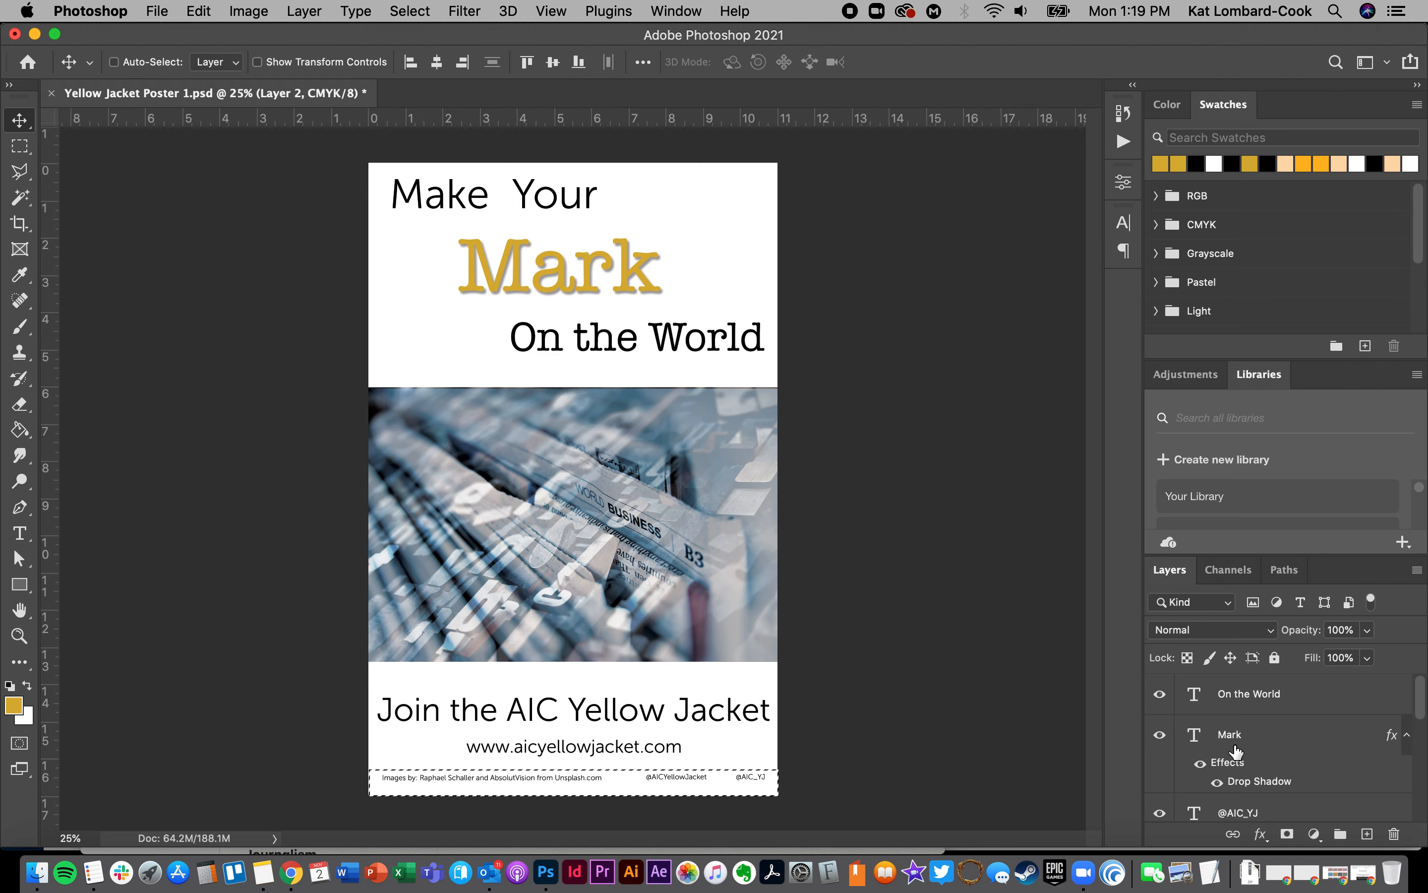
left_click(1418, 570)
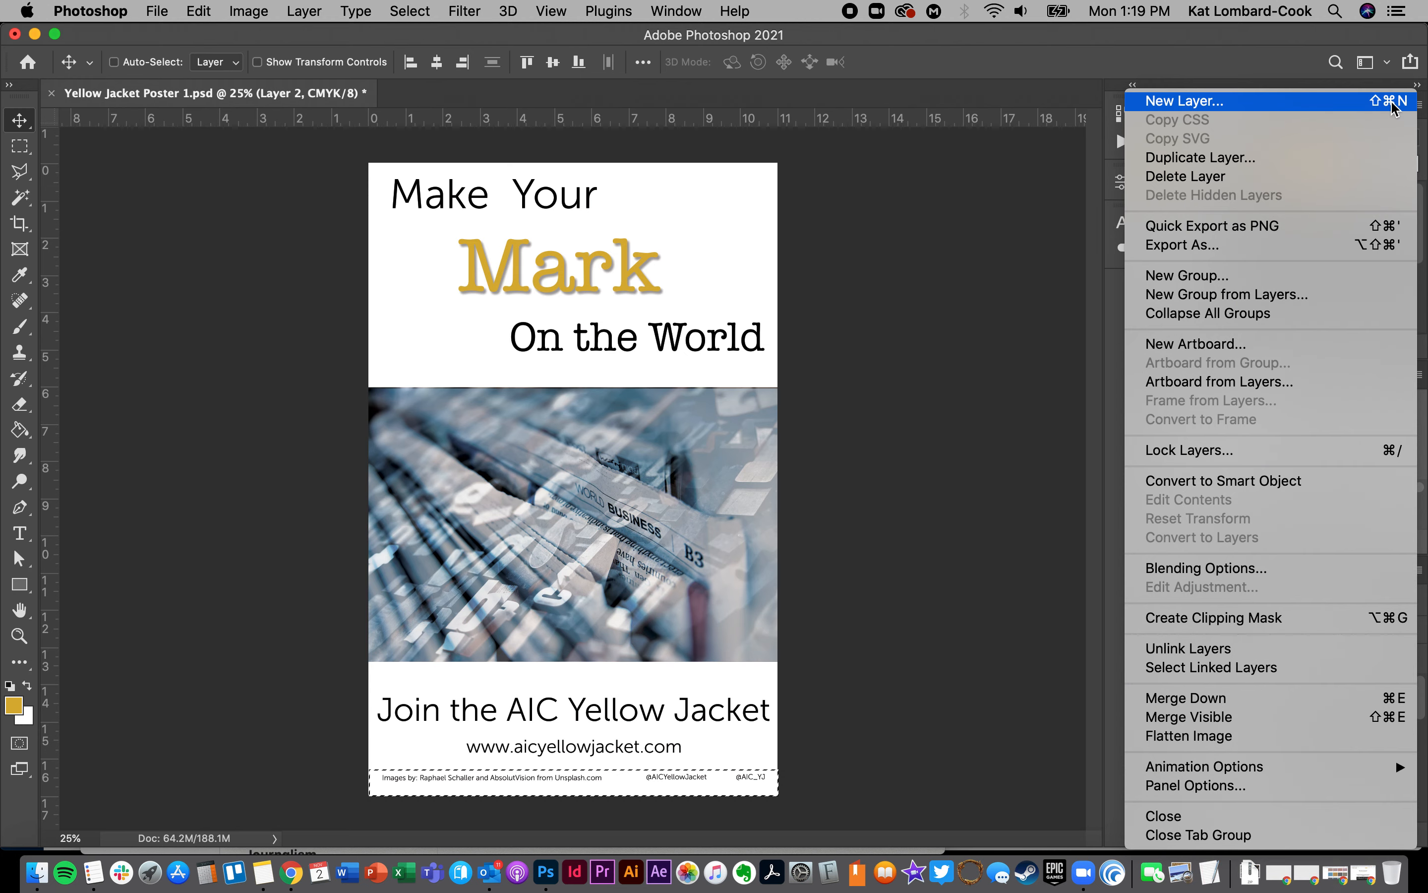
left_click(1015, 83)
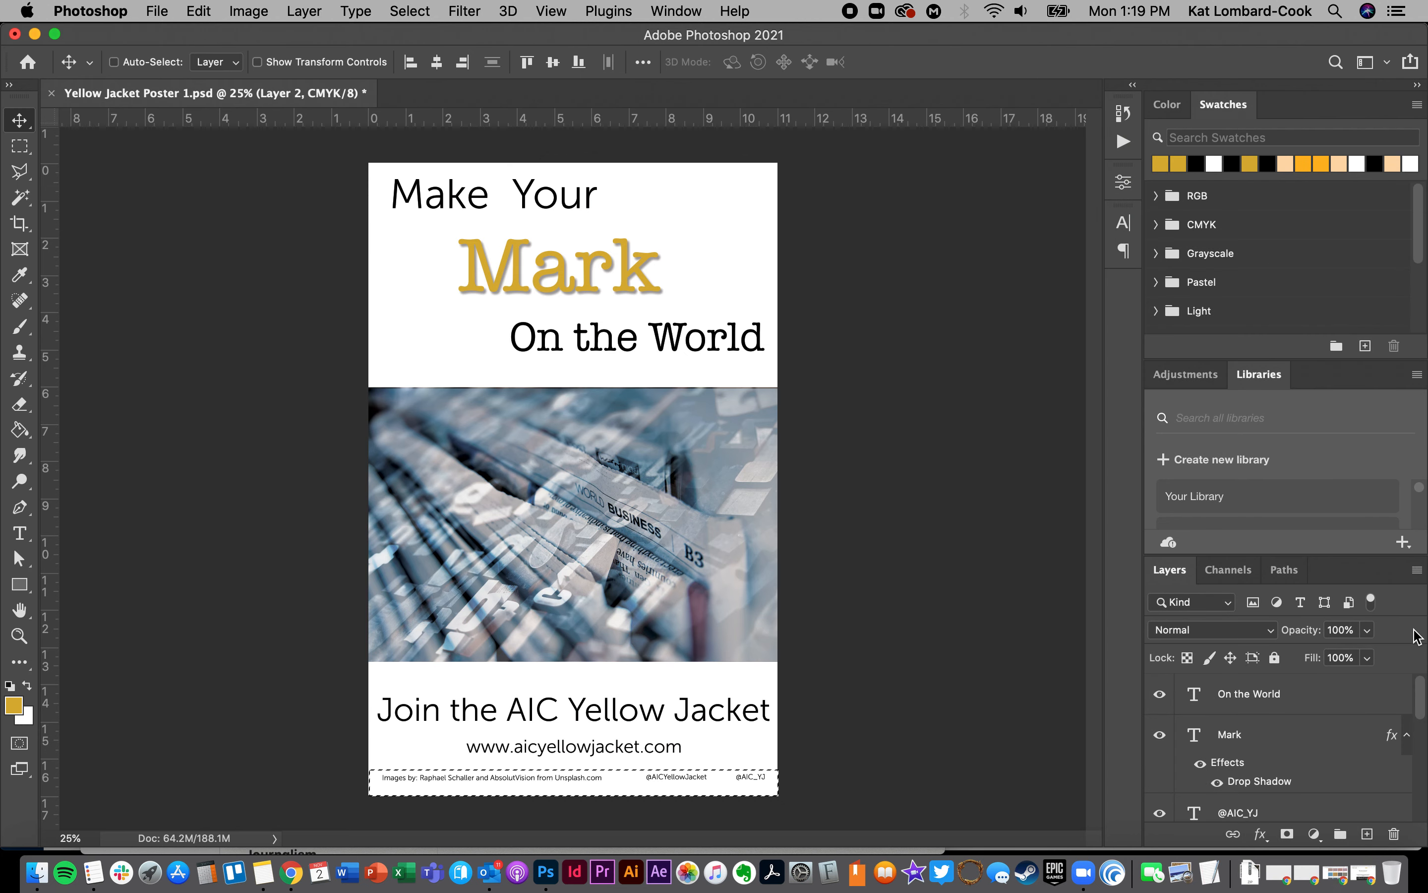
left_click(1418, 570)
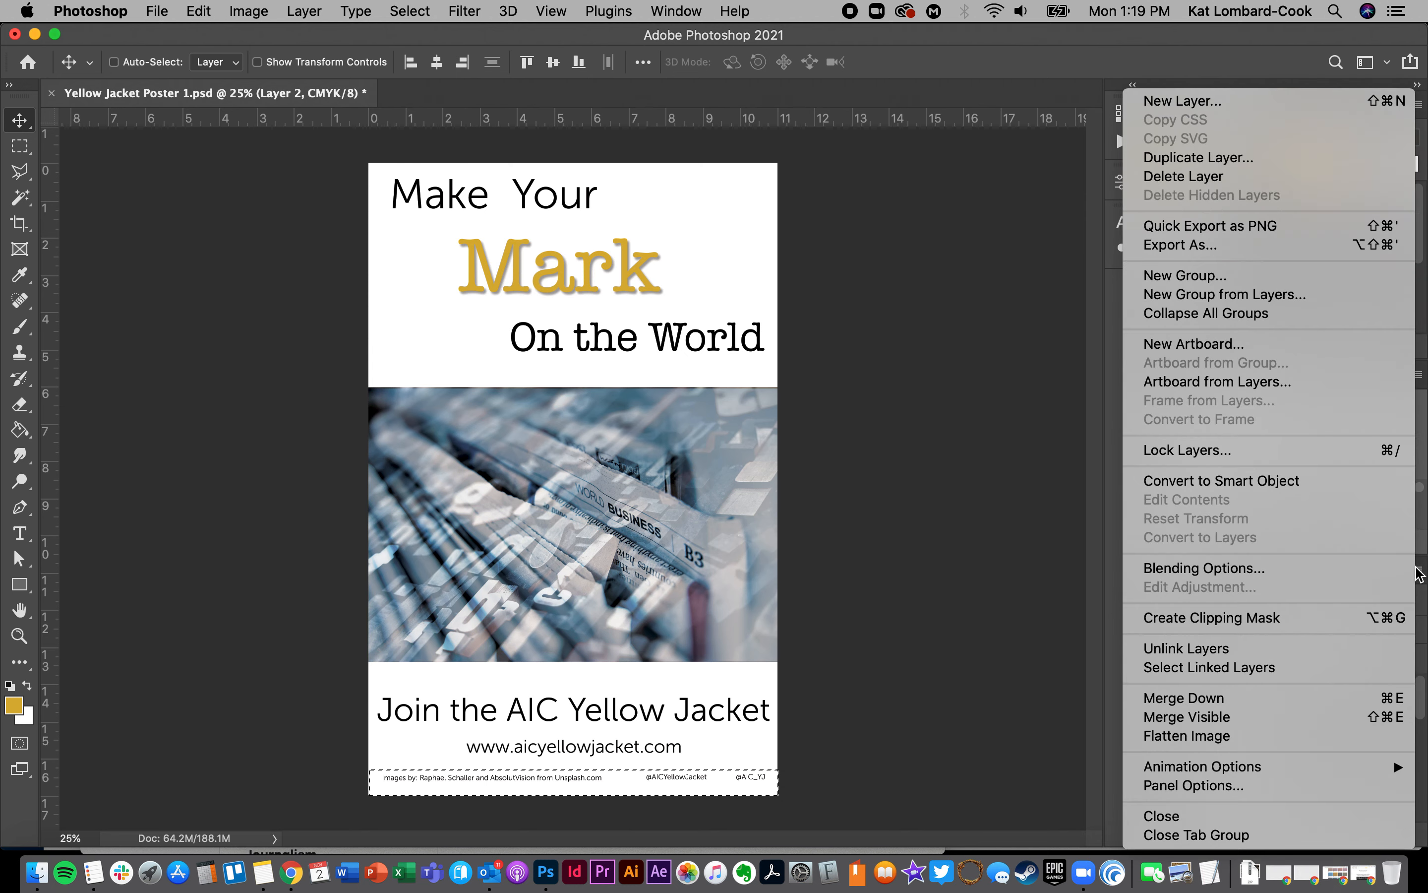
left_click(1327, 102)
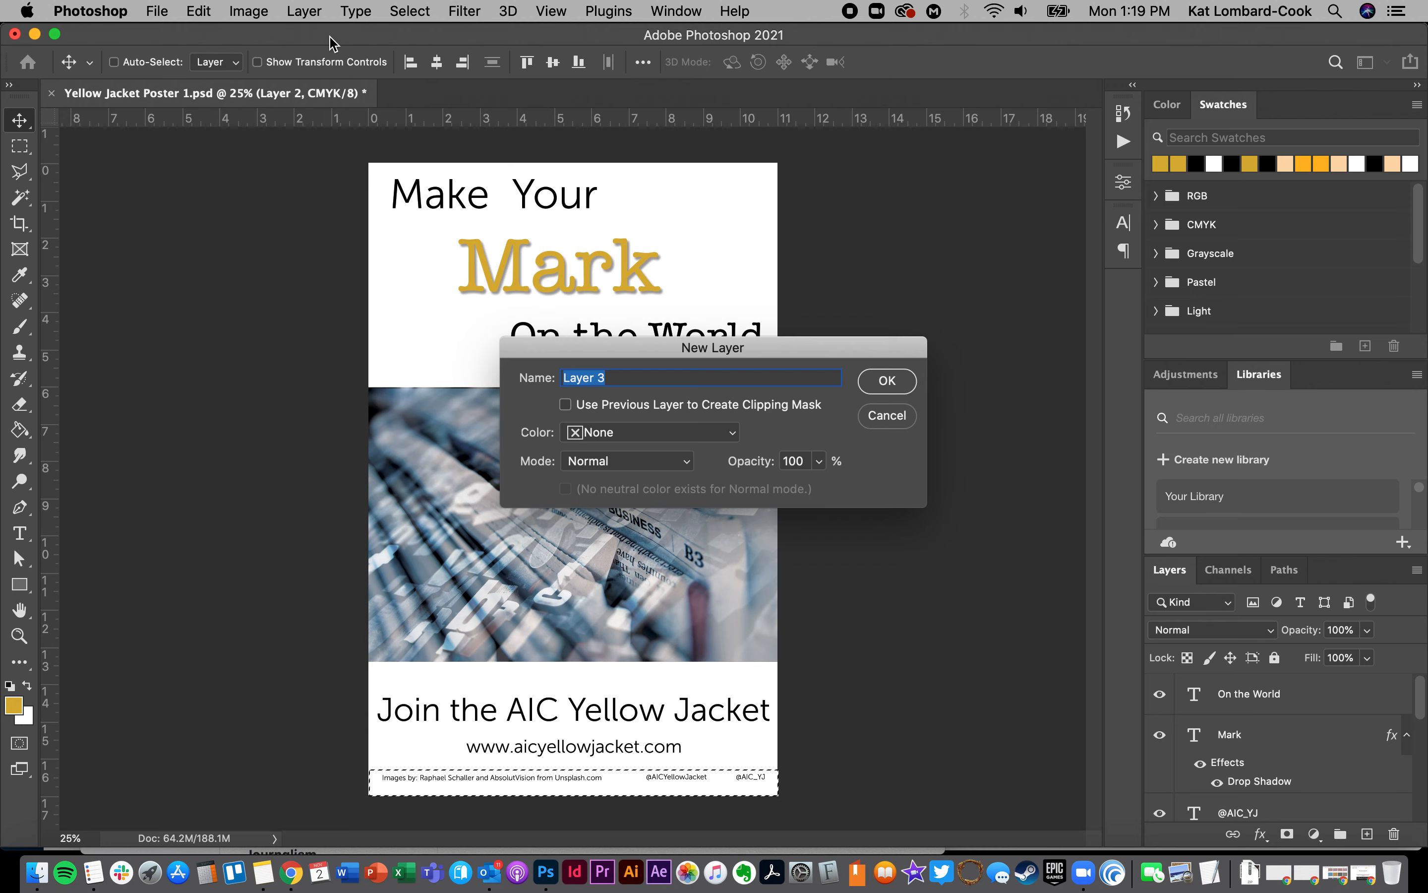
type("Yellow Bar")
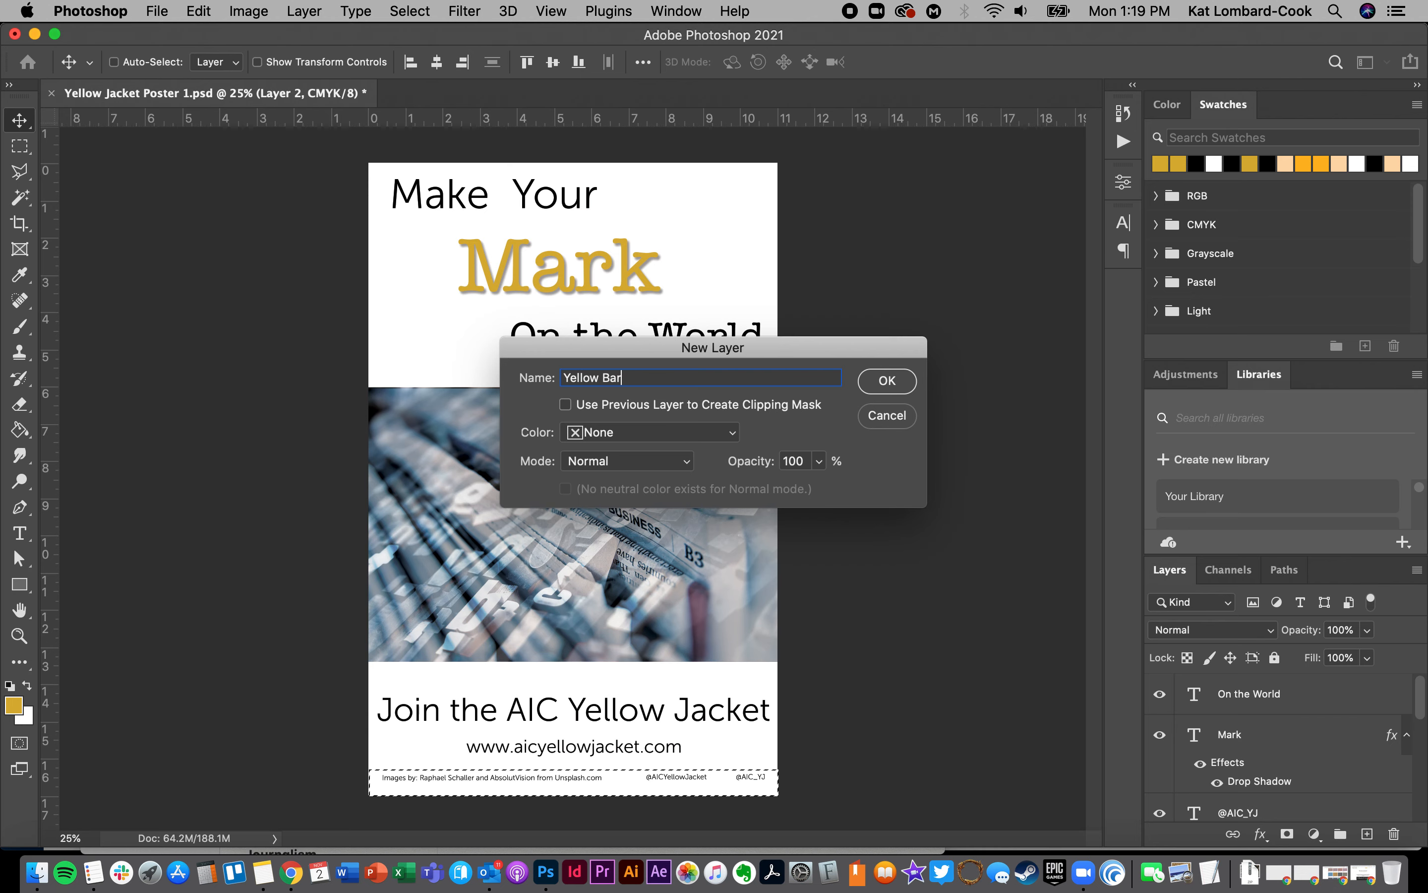
left_click(884, 383)
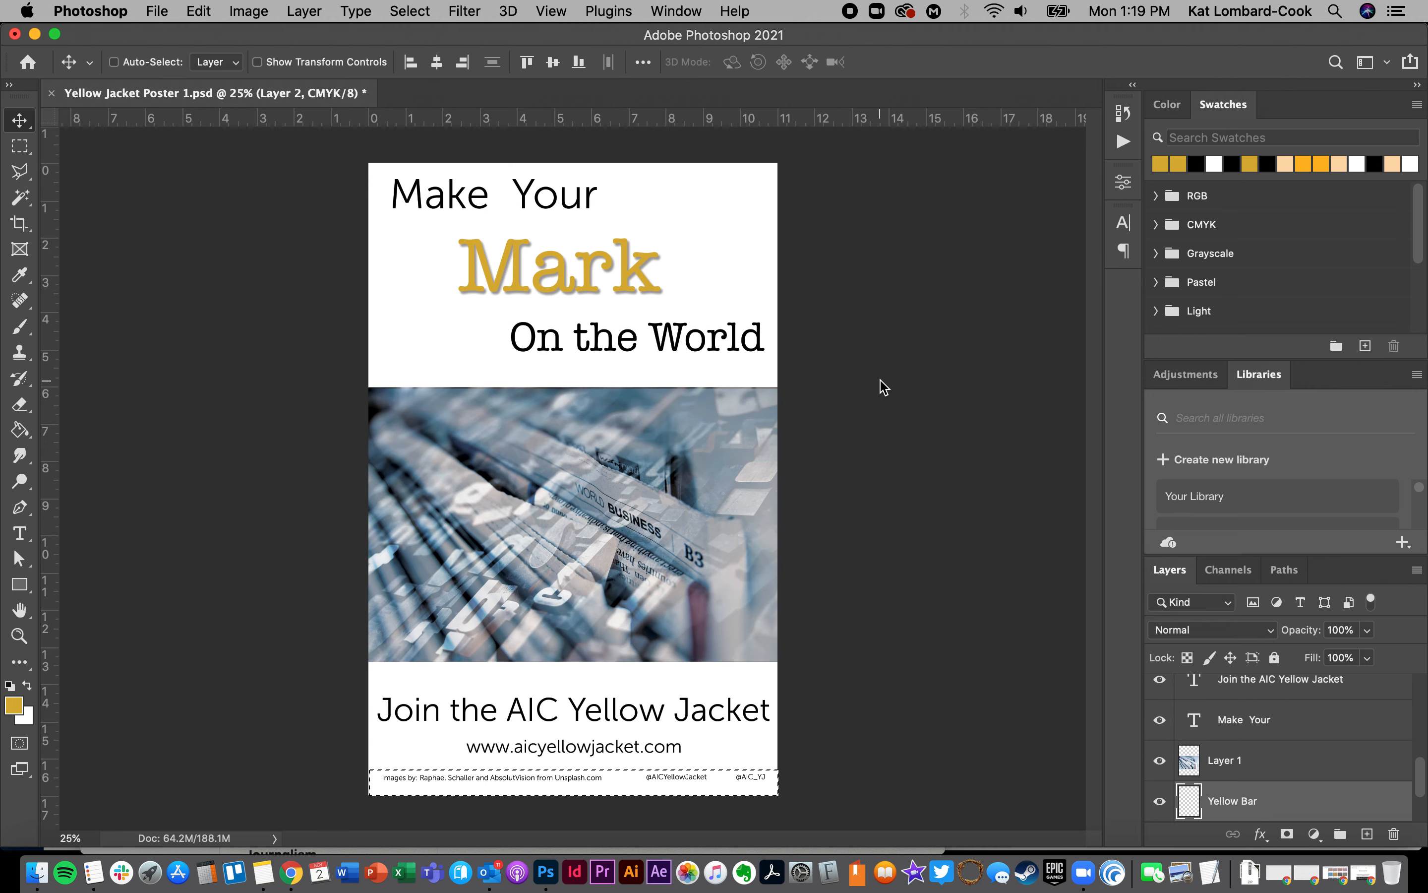
Fill the selected bottom strip with gold on the Yellow Bar layer using the Paint Bucket tool, and clear the selection
scroll(1232, 782, "down", 2)
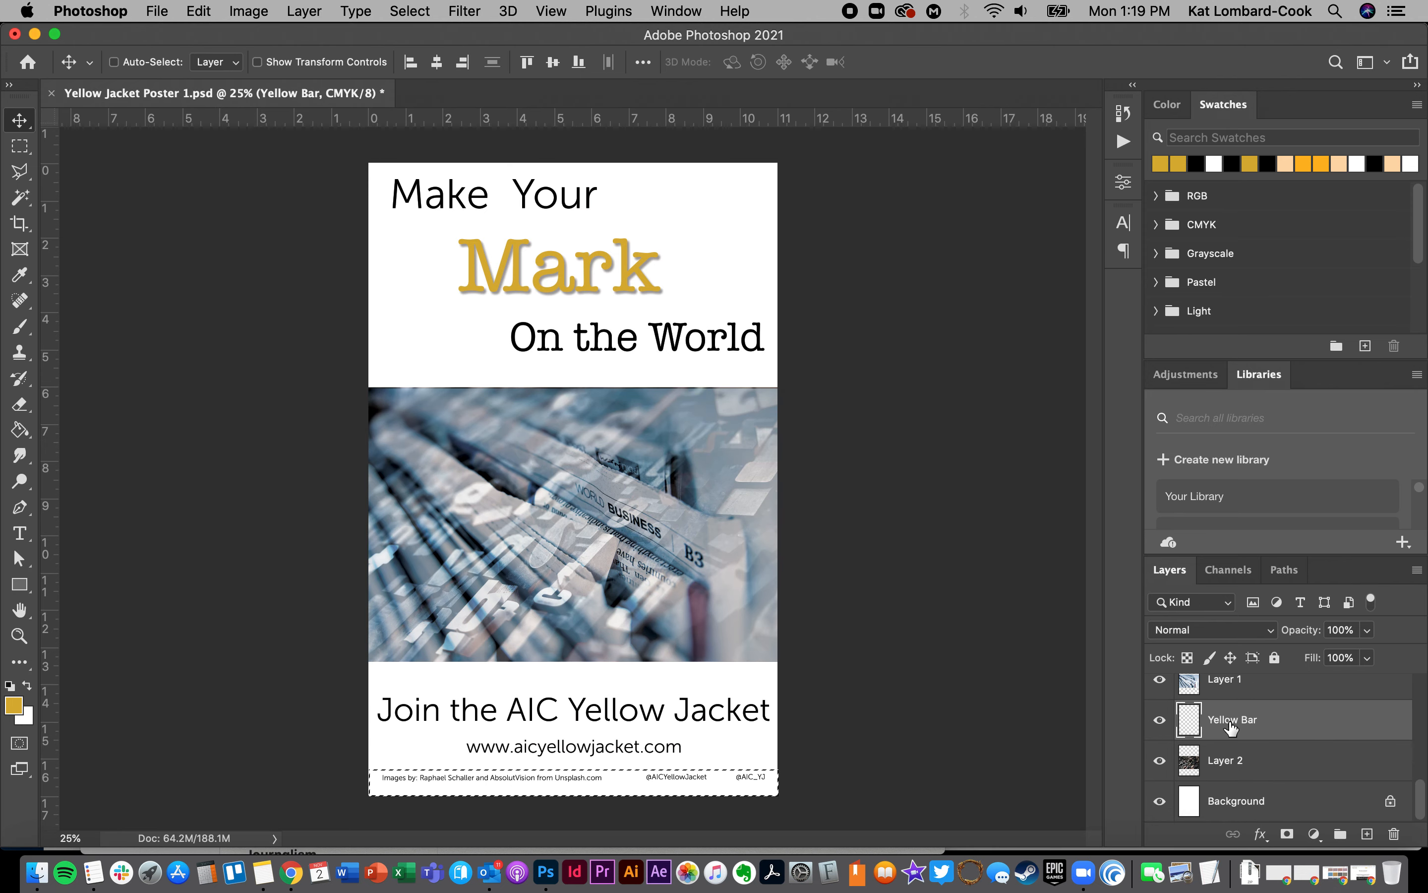
scroll(1230, 728, "up", 1)
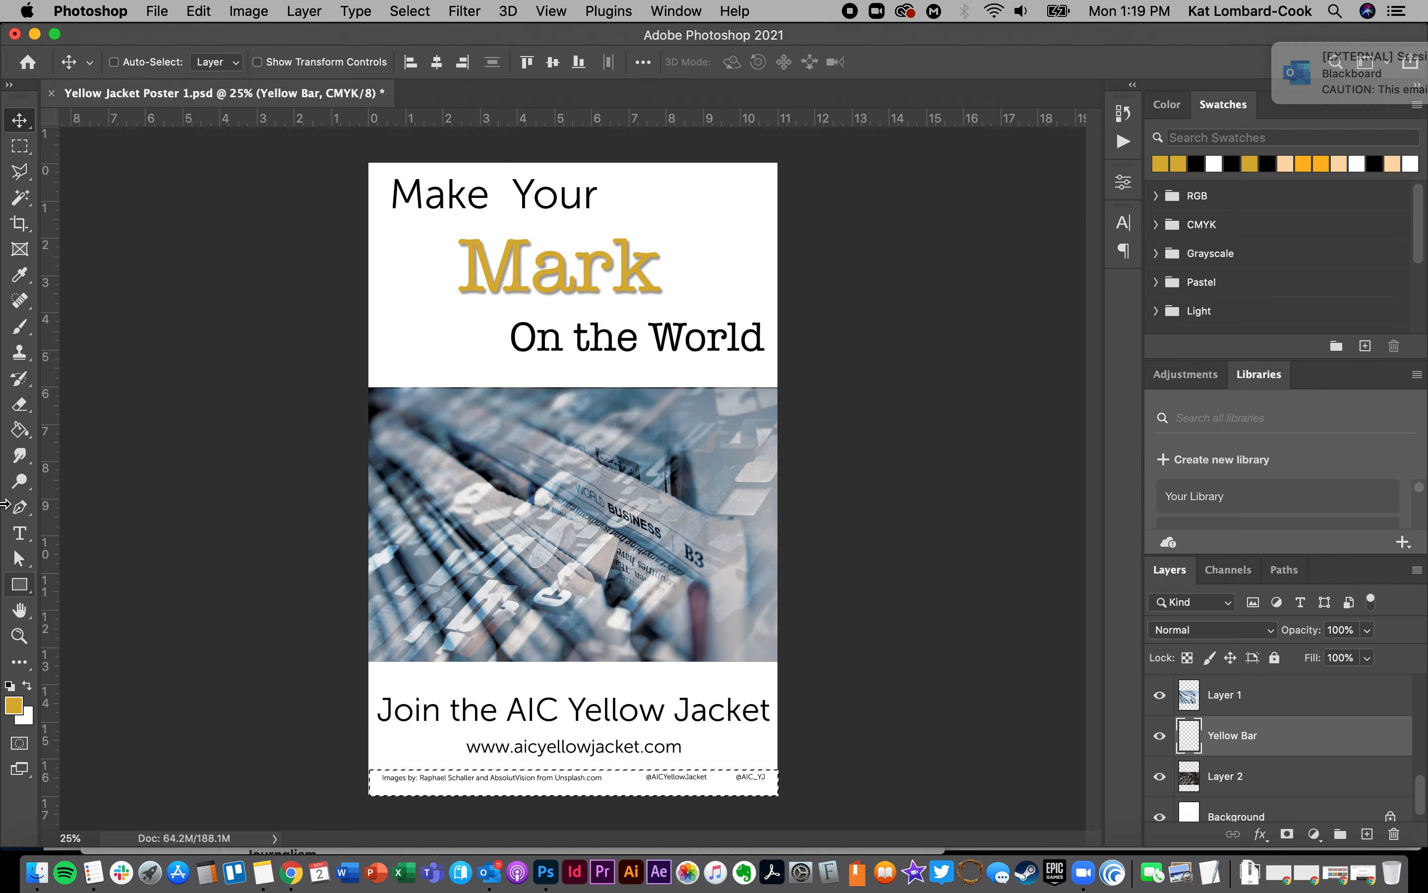
left_click(19, 431)
left_click(443, 791)
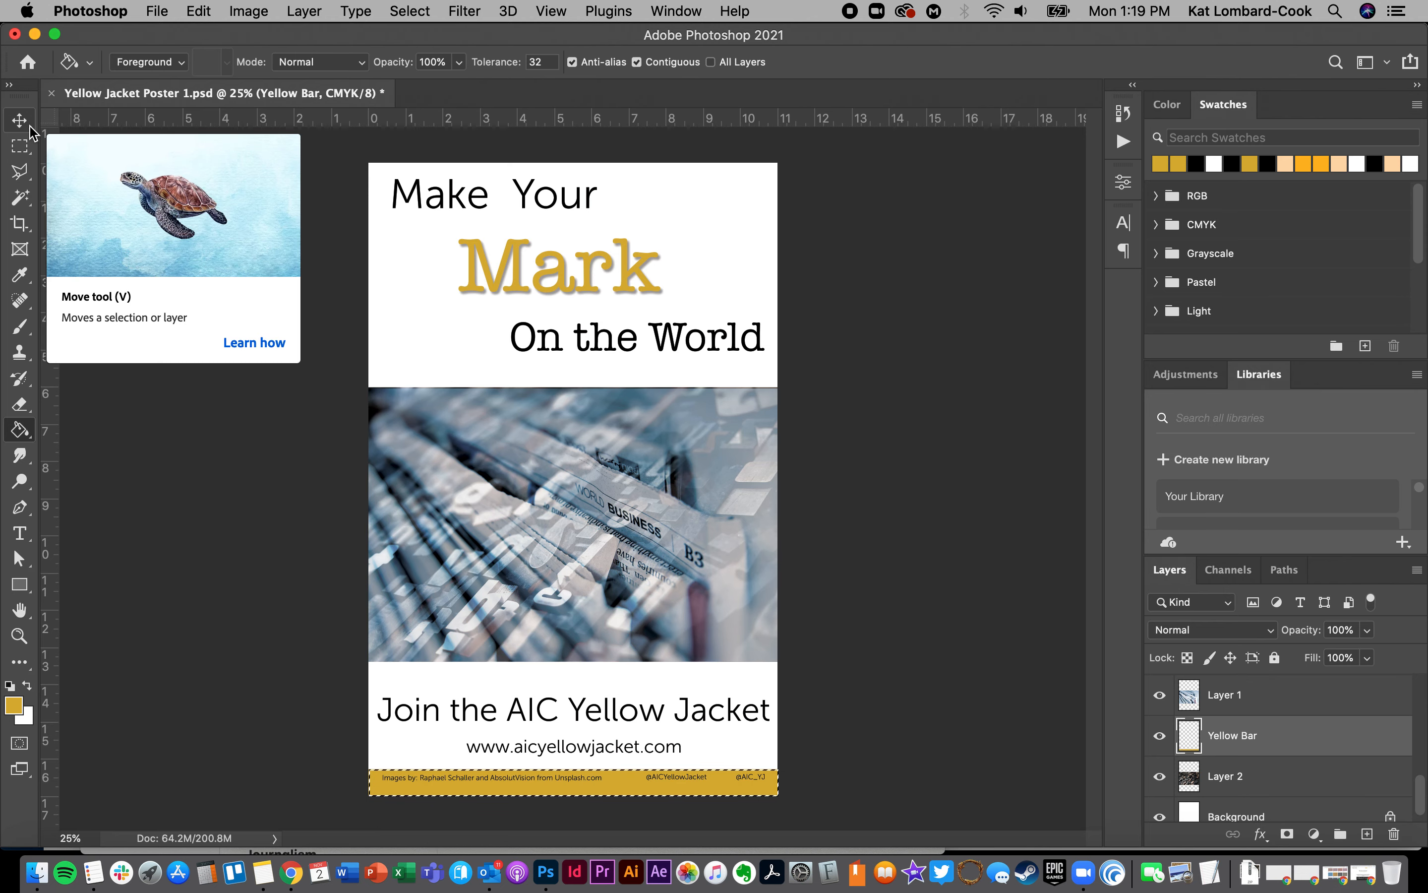
left_click(20, 145)
left_click(323, 316)
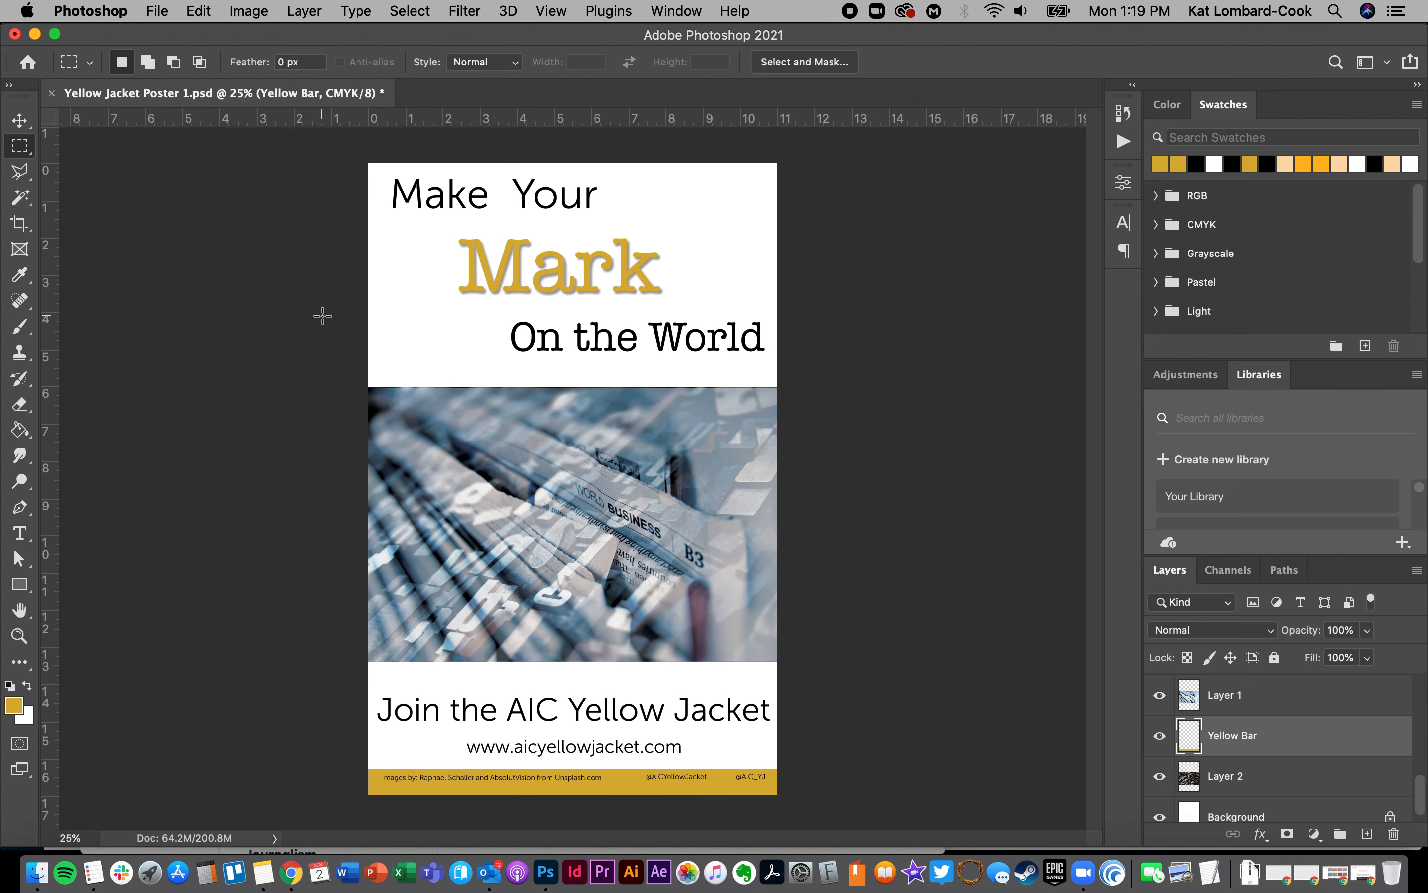
left_click(21, 124)
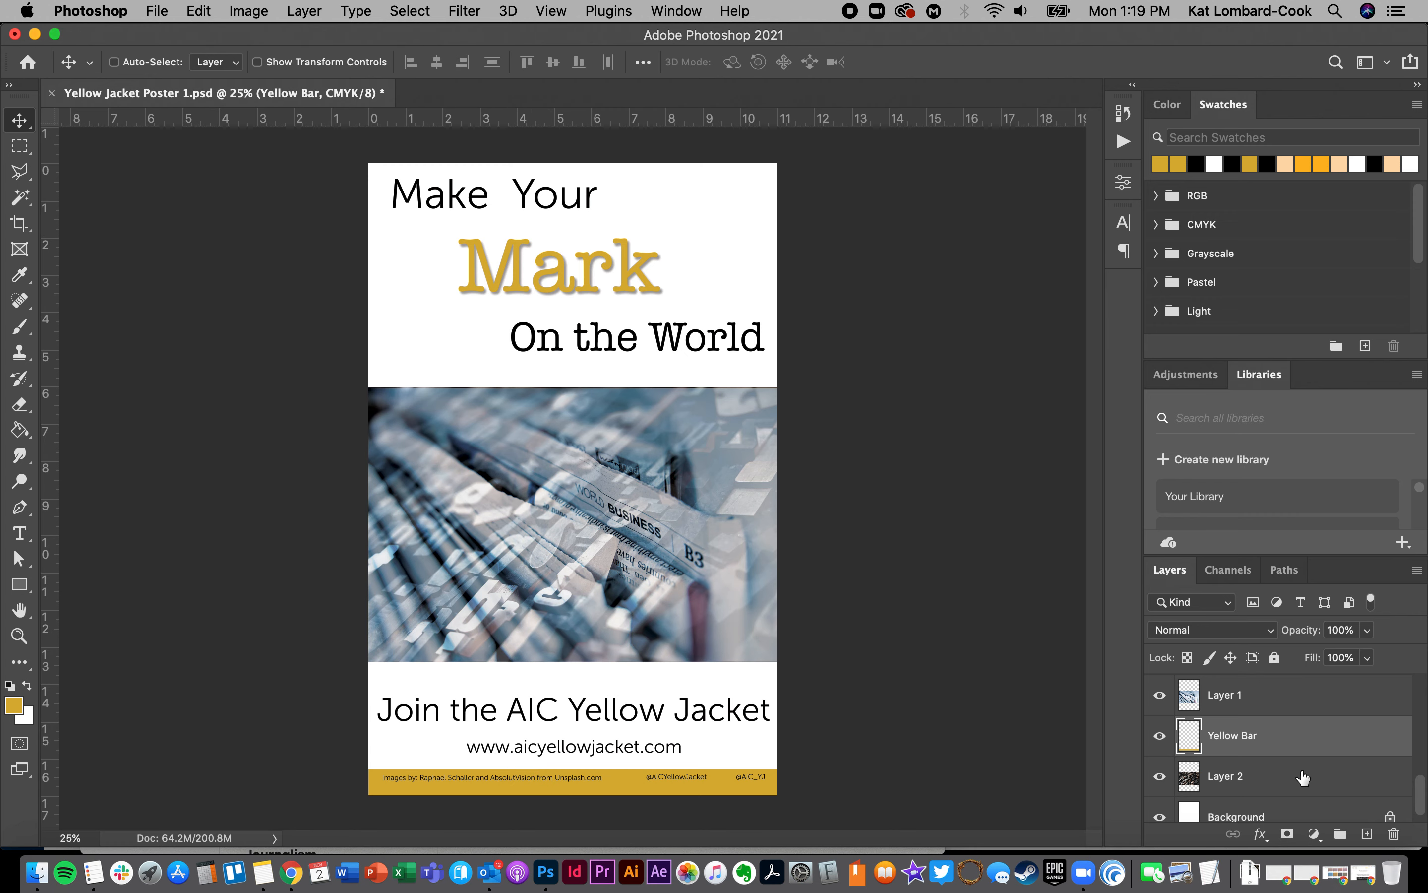
scroll(1302, 778, "up", 5)
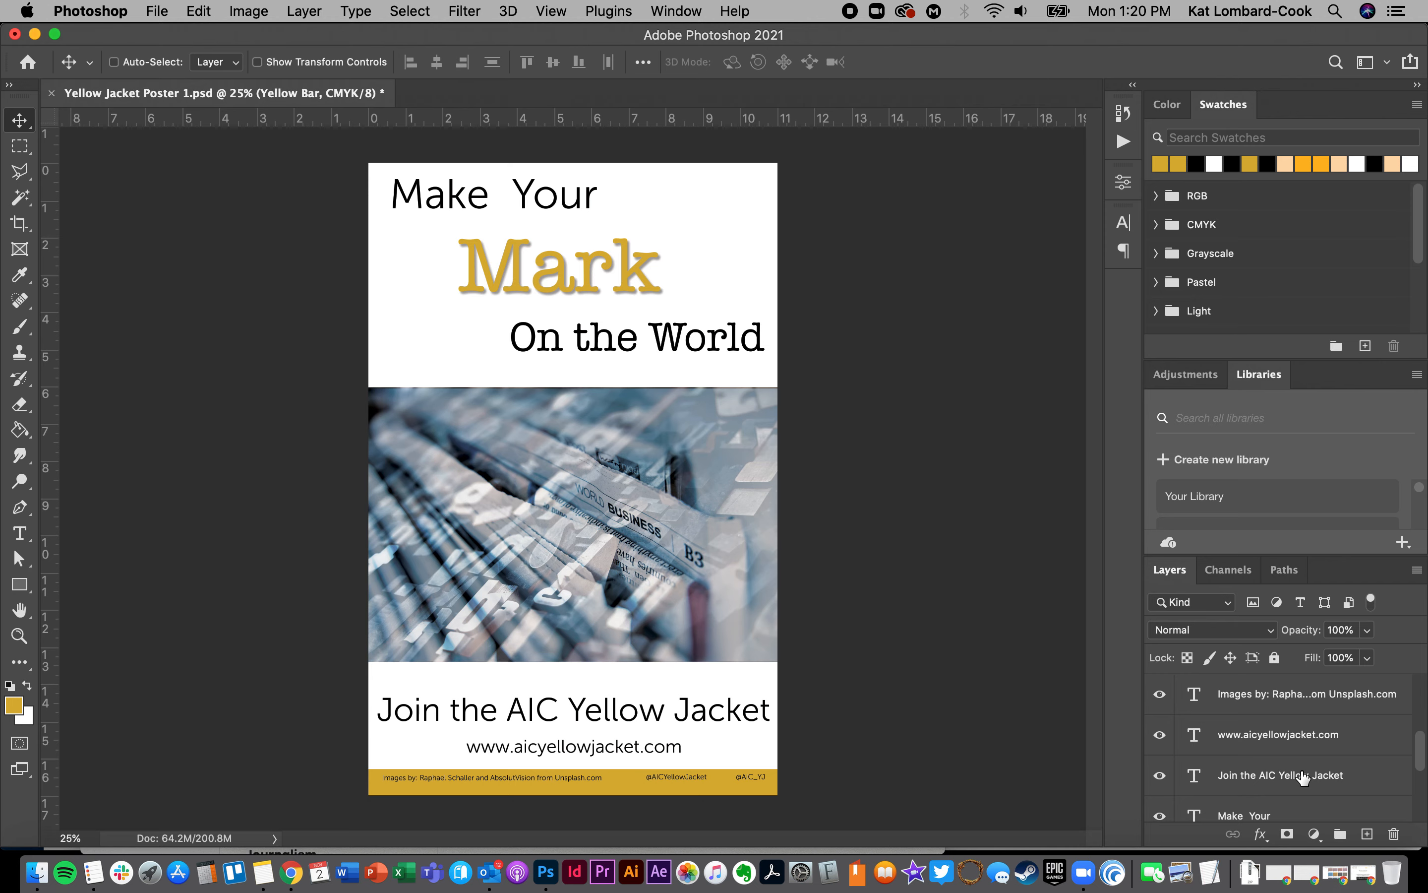
scroll(1303, 778, "up", 1)
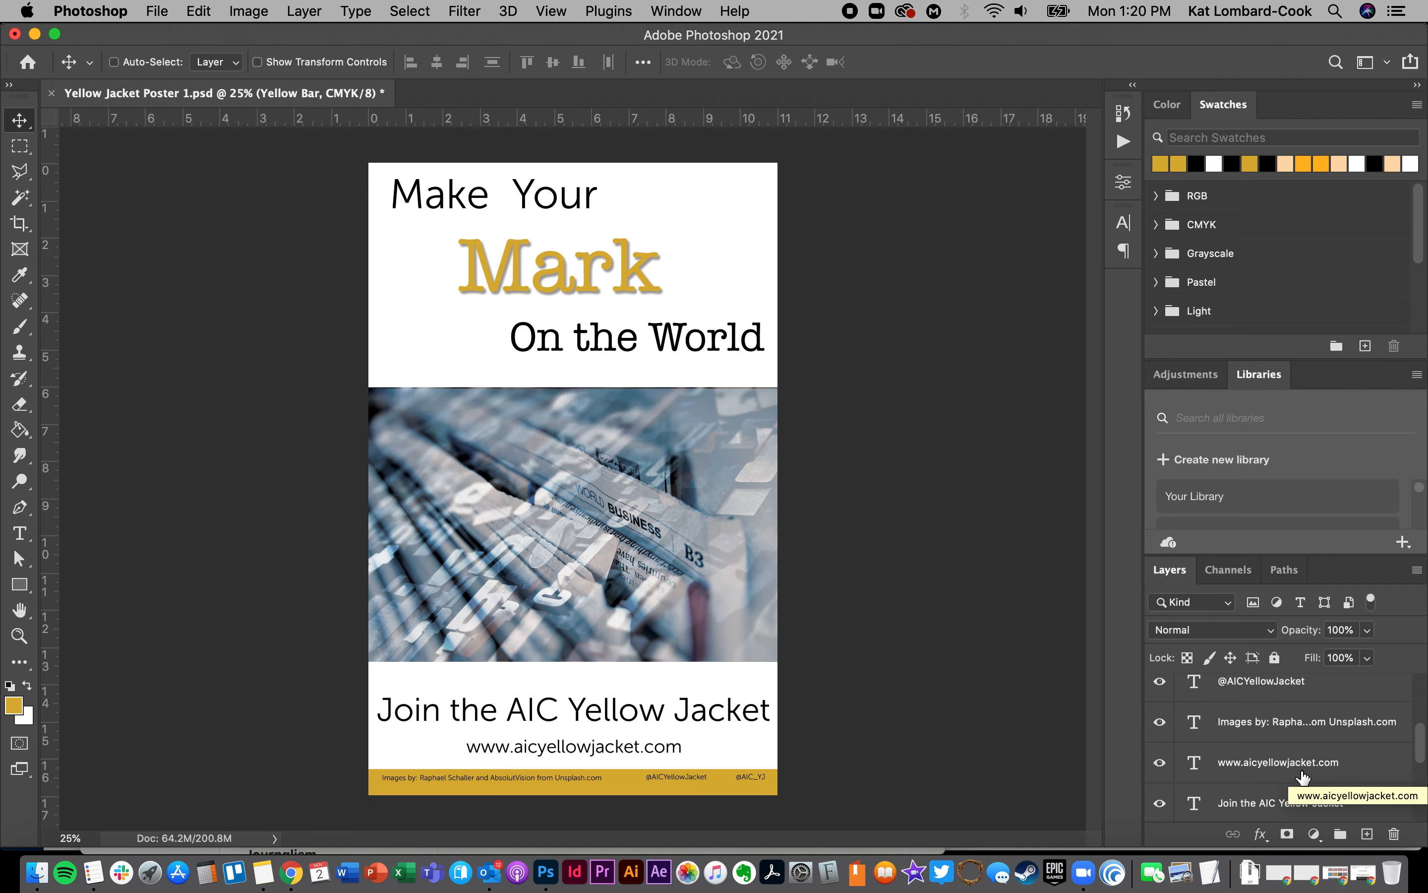
left_click(1287, 725)
scroll(1287, 724, "up", 1)
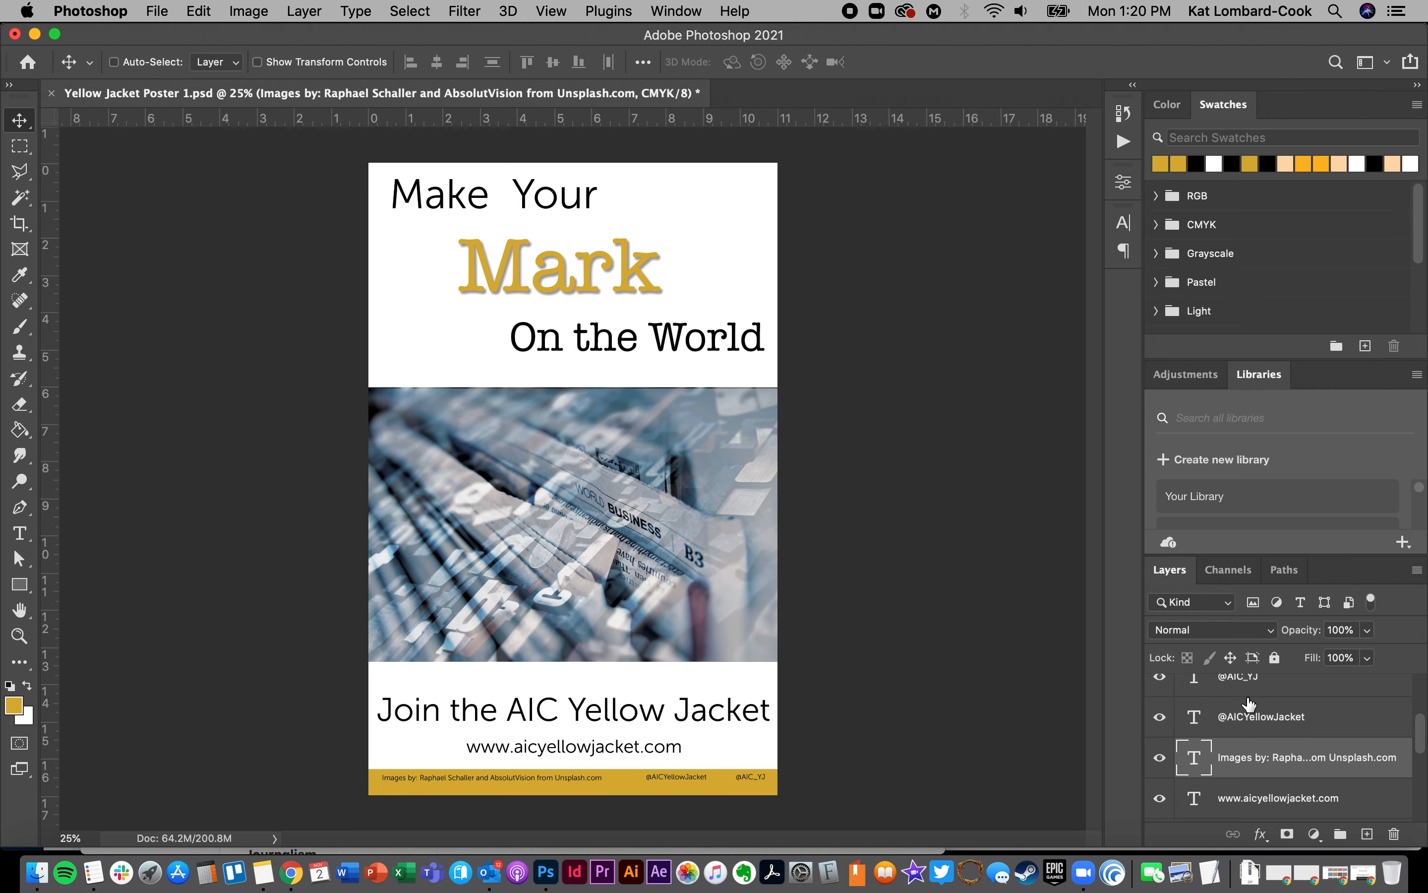
left_click(1270, 727, "shift")
left_click(1274, 692, "shift")
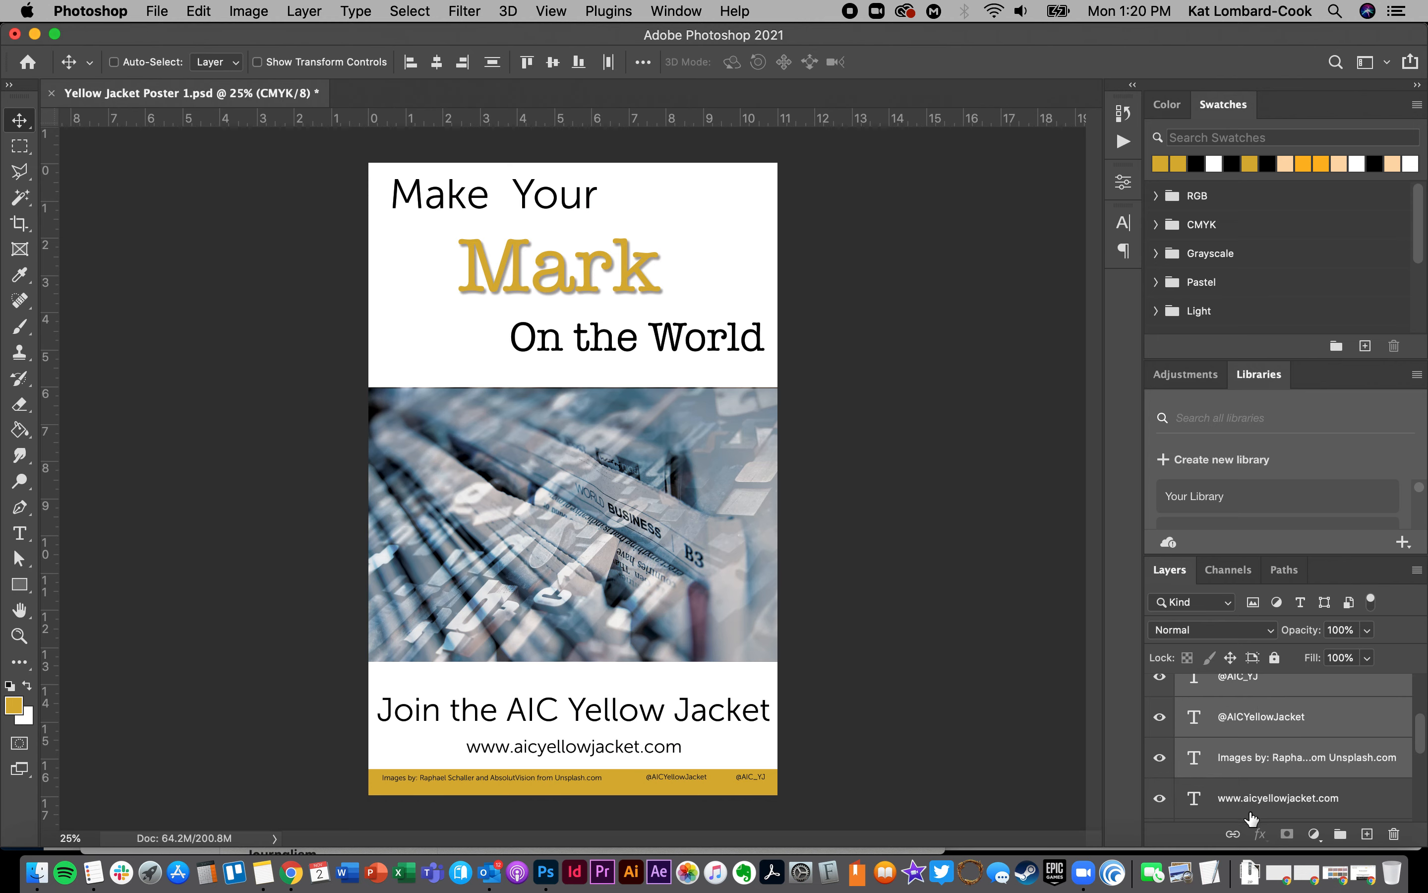
left_click(1233, 834)
Nudge the linked credits and social handles slightly down and to the left within the gold bar
left_click(1255, 768)
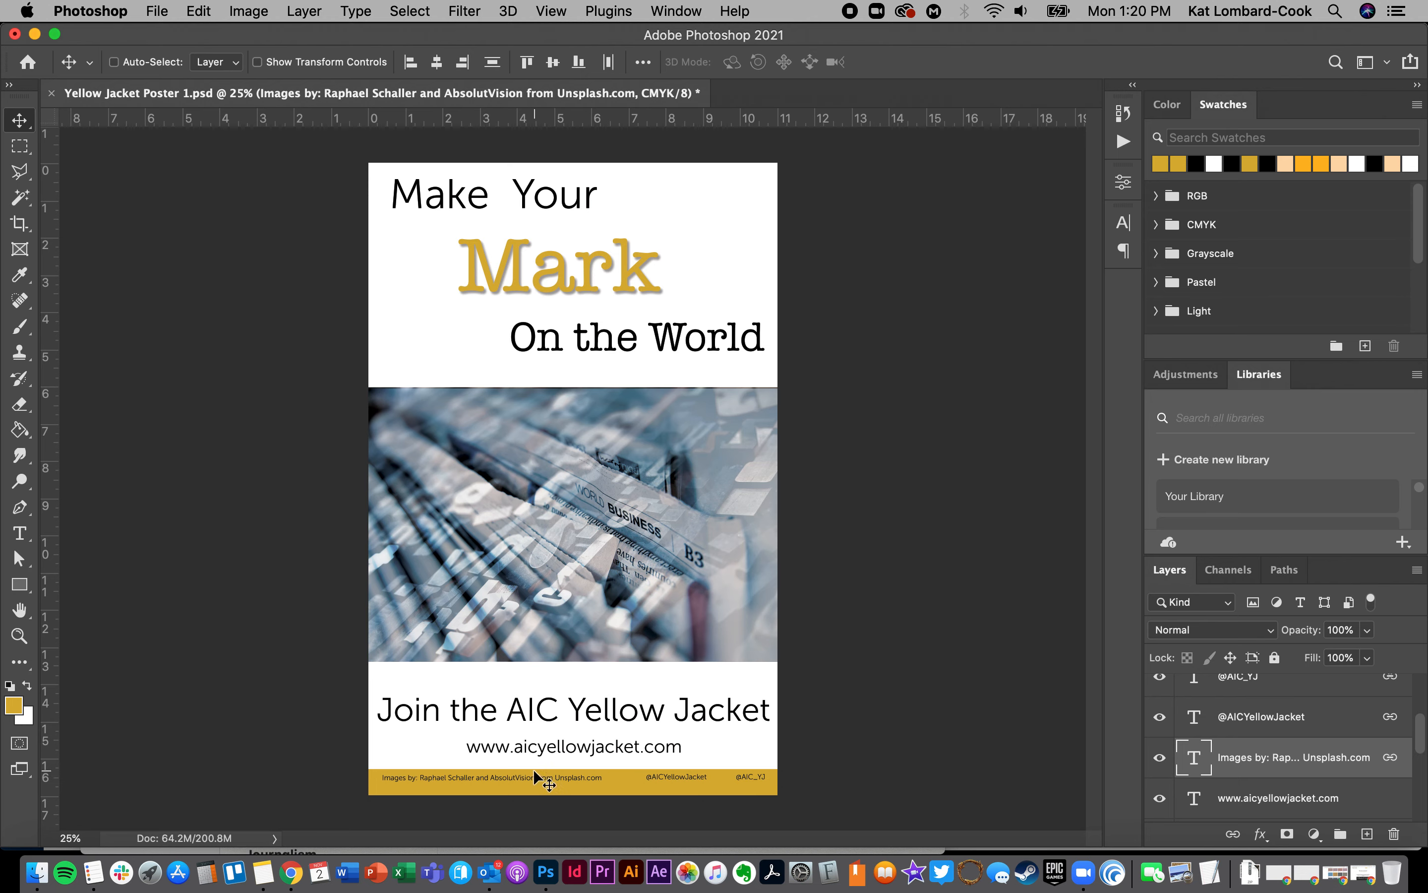
key("Down")
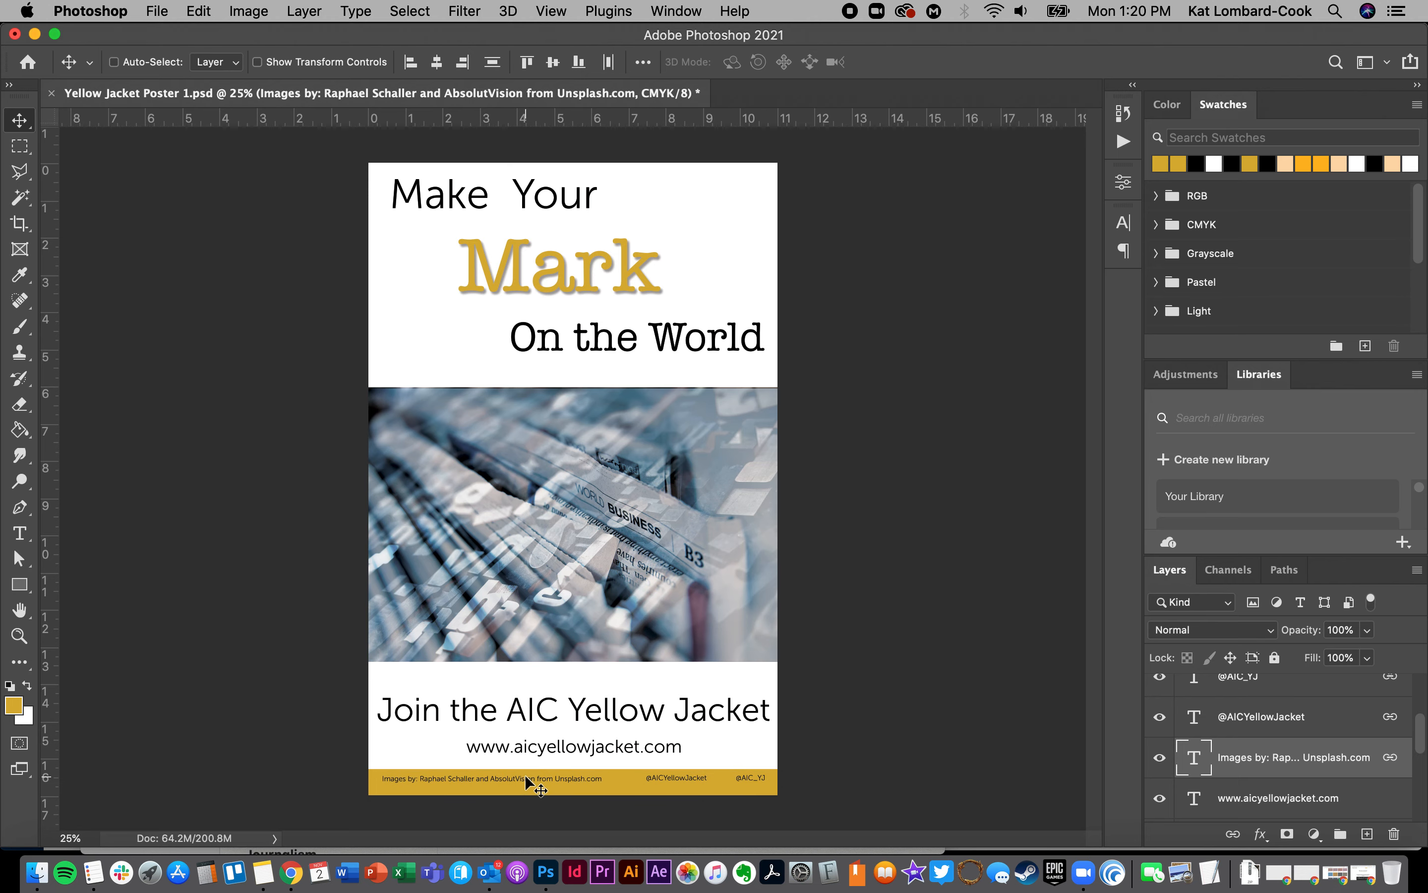
left_click_drag(525, 779, 524, 781)
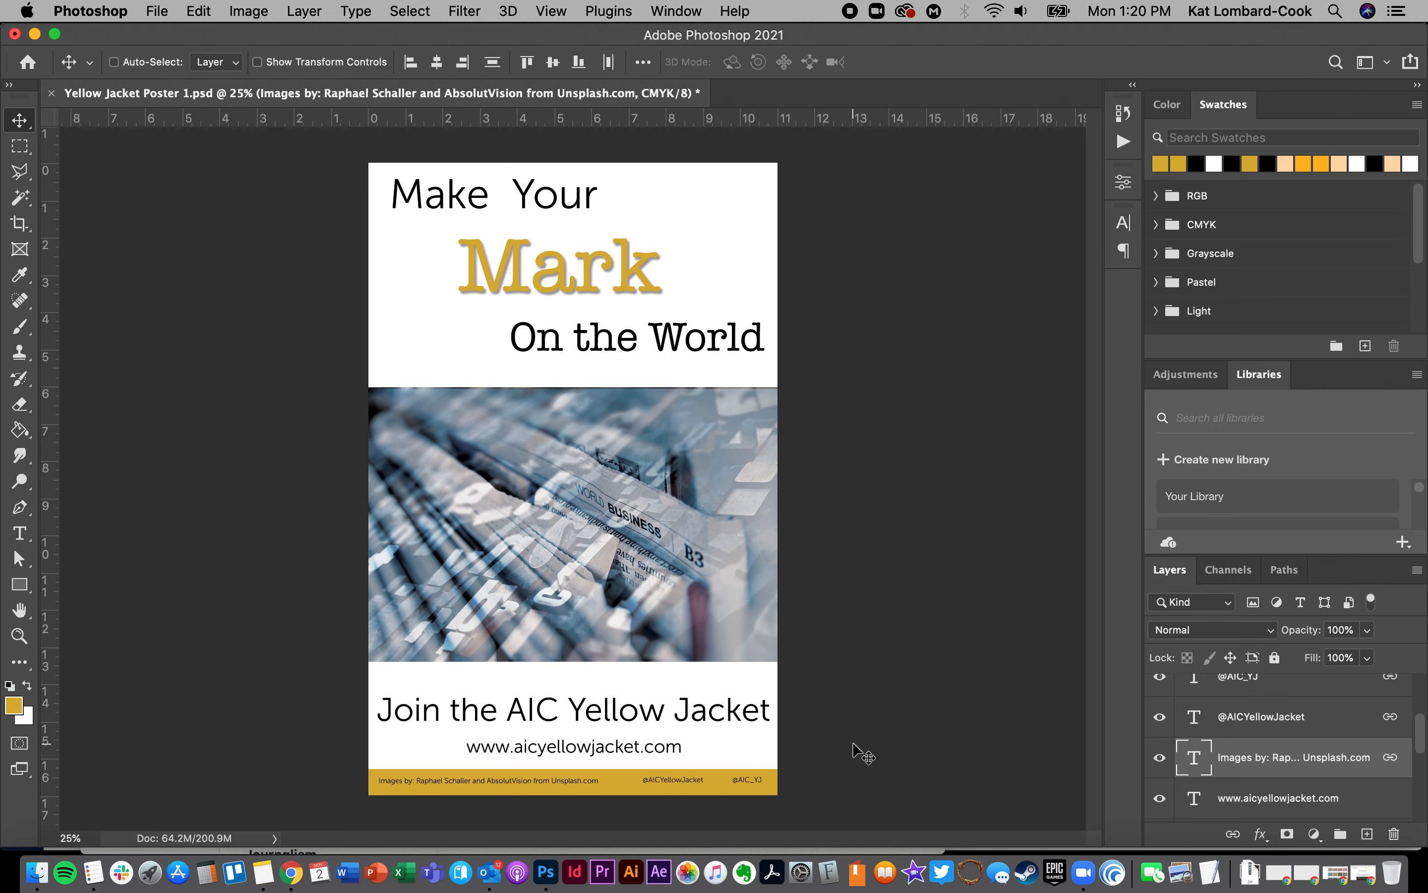
Move the Yellow Bar layer up the layer stack to directly below the image-credits text layer
scroll(1289, 765, "down", 5)
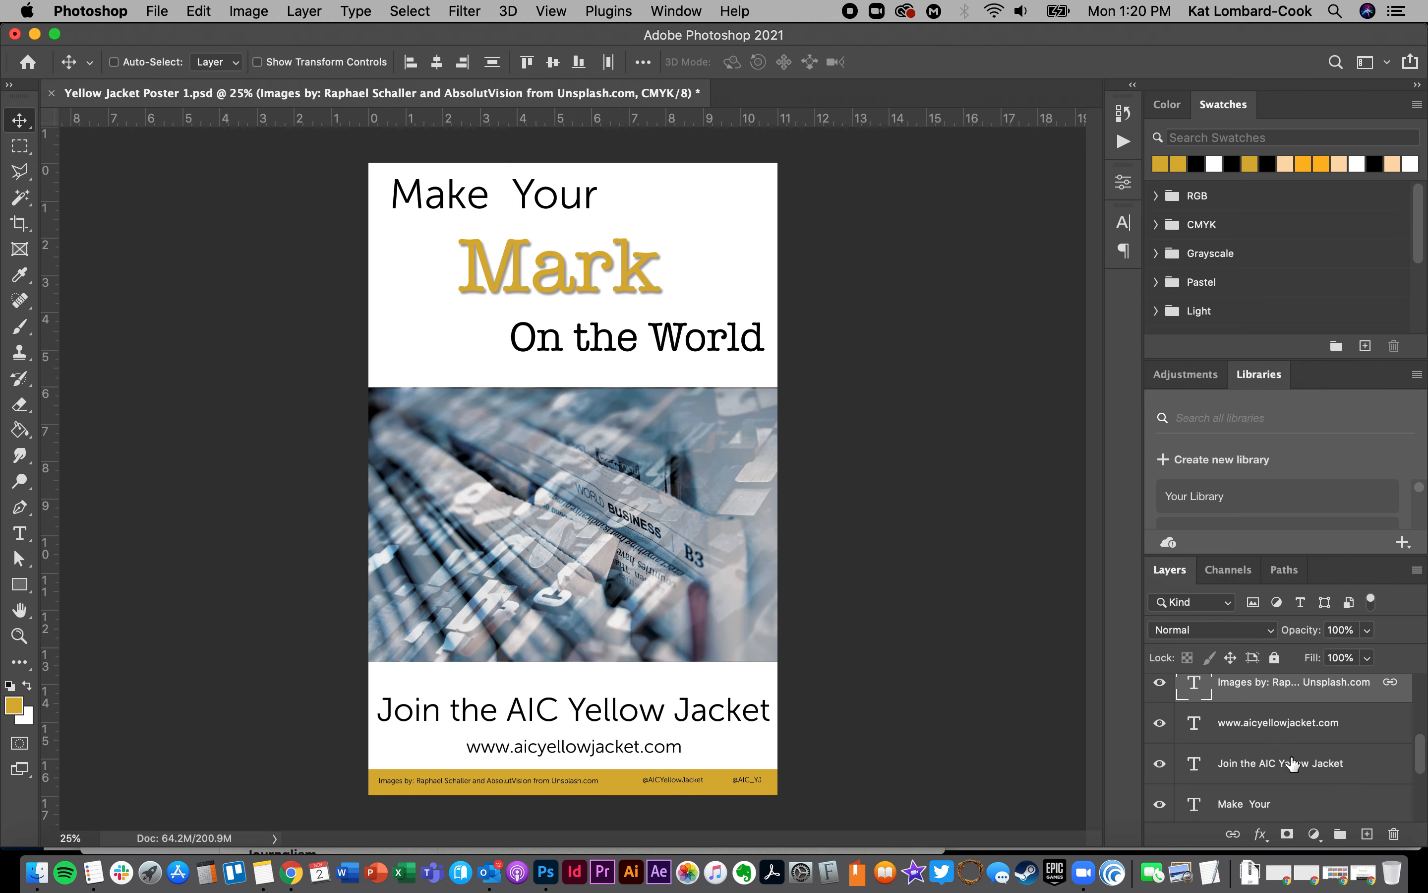
left_click(1280, 739)
scroll(1281, 740, "up", 2)
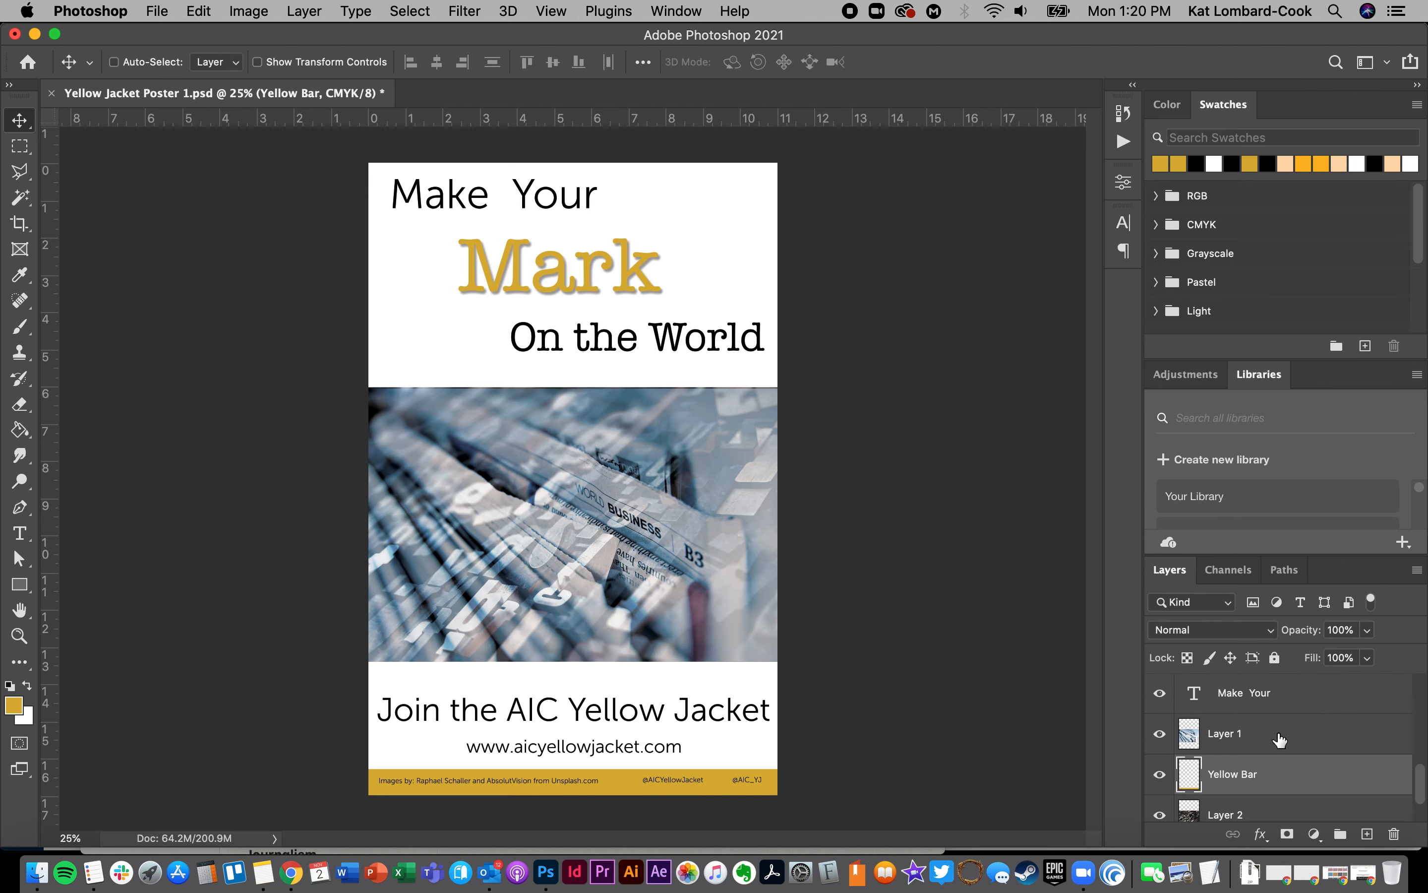
left_click_drag(1267, 790, 1266, 702)
left_click_drag(1268, 683, 1269, 683)
left_click_drag(1257, 790, 1254, 743)
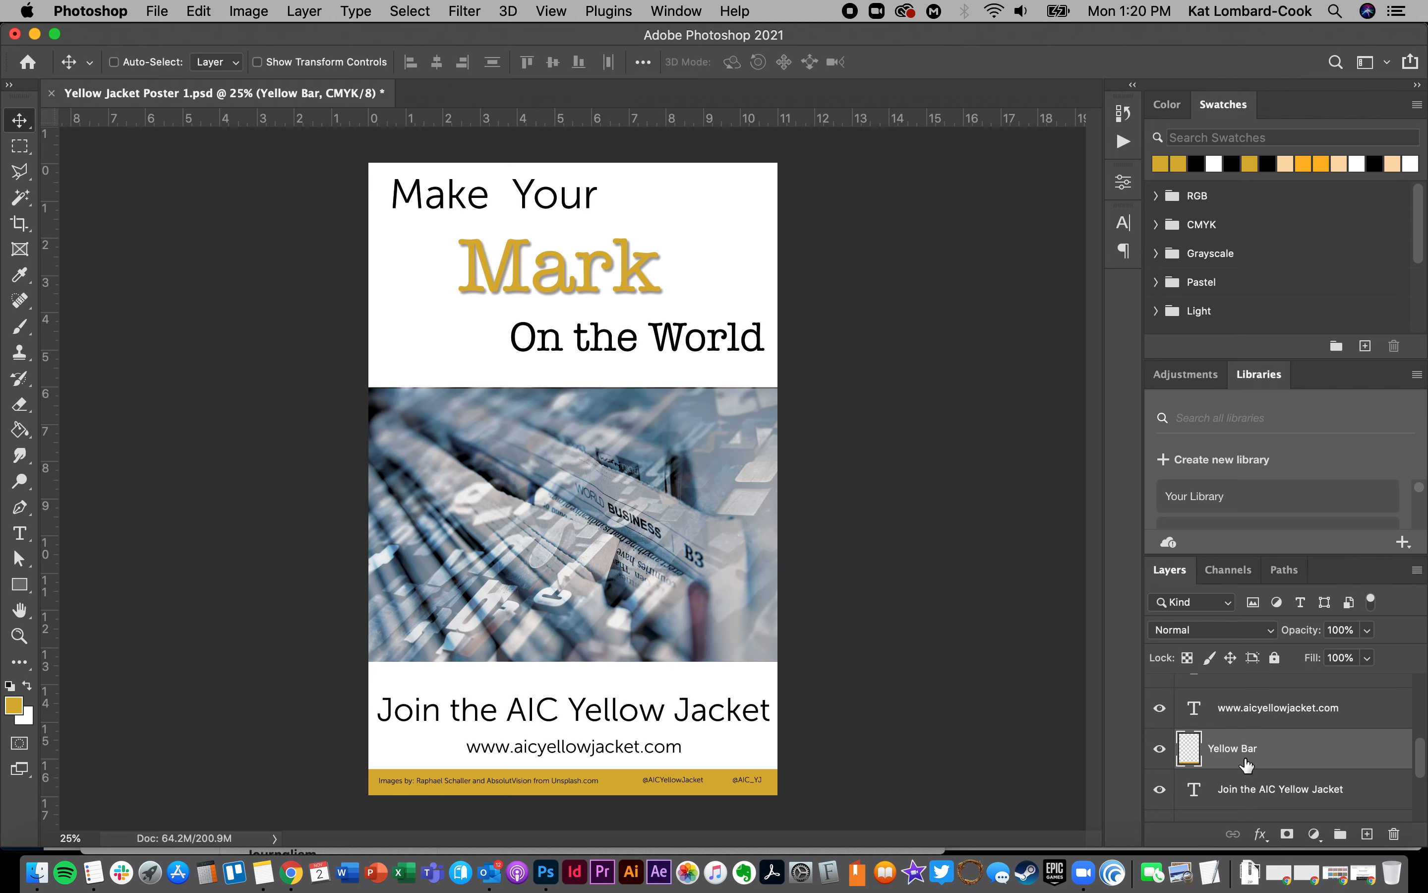
scroll(1251, 779, "up", 1)
mouse_move(1251, 777)
left_mouse_down()
mouse_move(1241, 709)
mouse_move(1246, 786)
left_mouse_up()
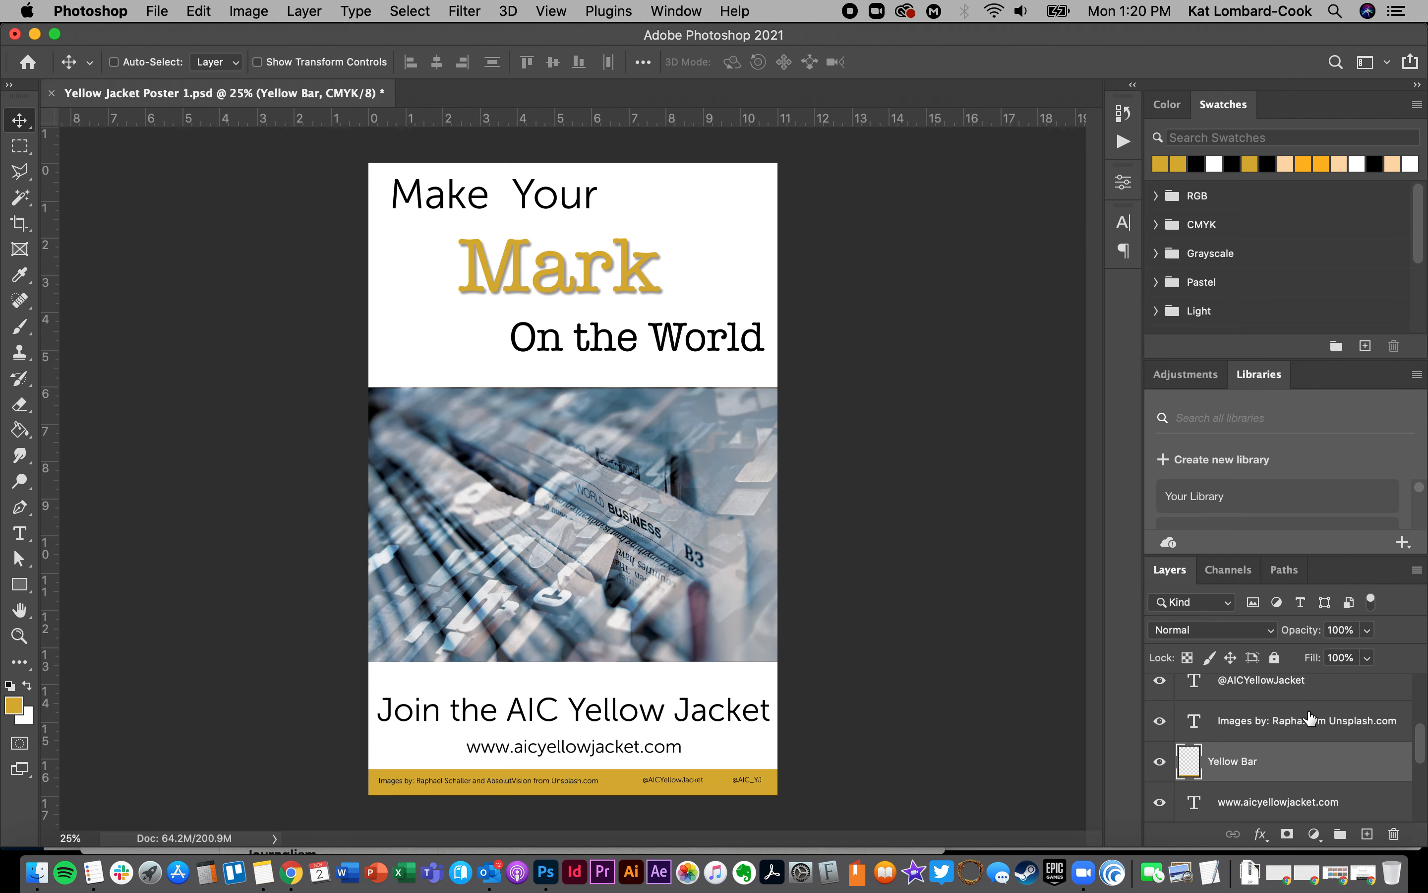
mouse_move(1268, 771)
left_mouse_down()
mouse_move(1246, 825)
mouse_move(1254, 780)
left_mouse_up()
scroll(1255, 786, "down", 3)
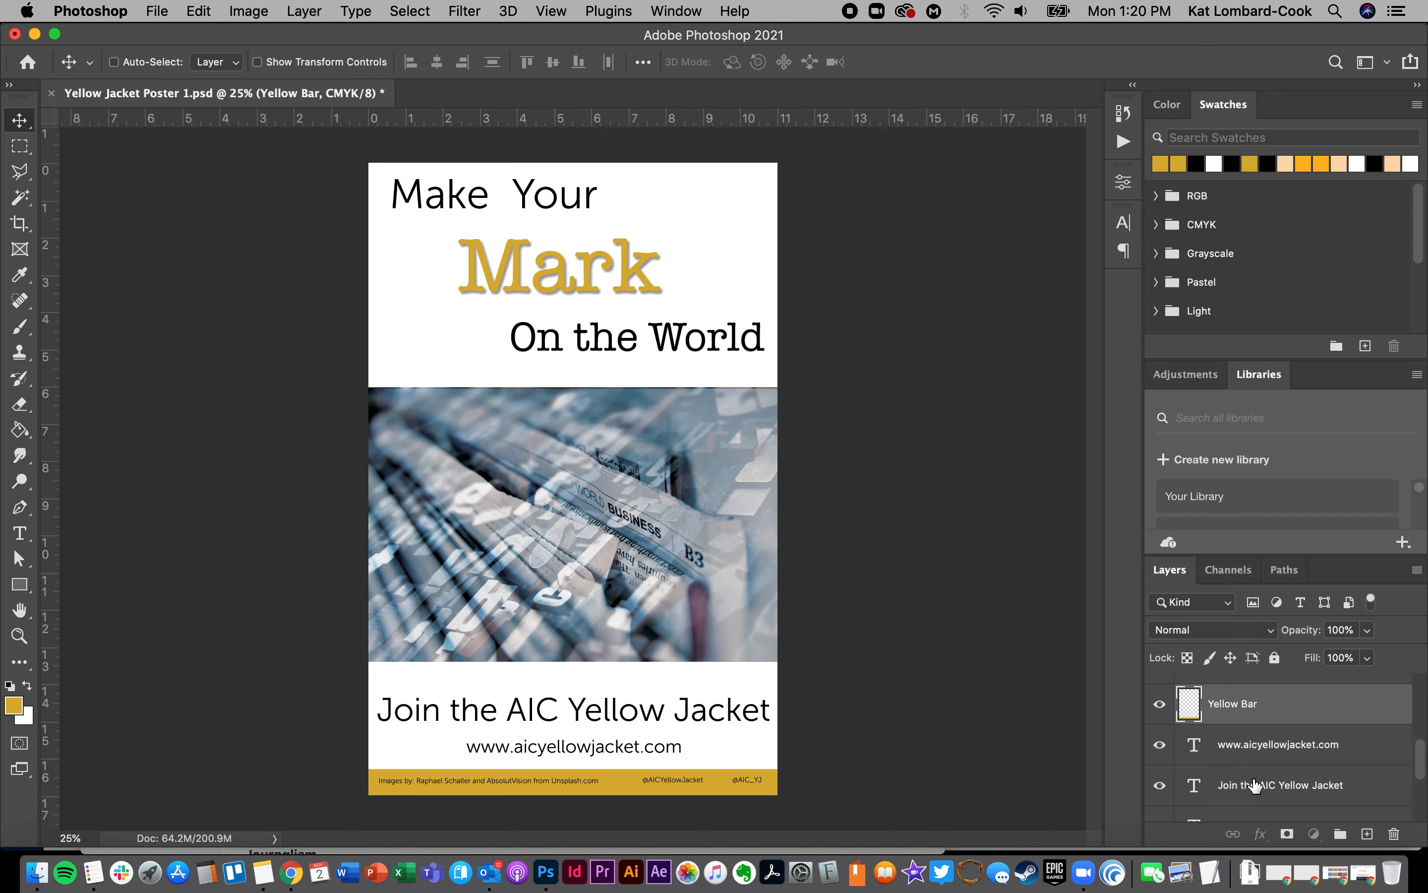
Move the Yellow Bar layer down the layer stack to directly beneath Layer 2
left_click_drag(1262, 698, 1257, 797)
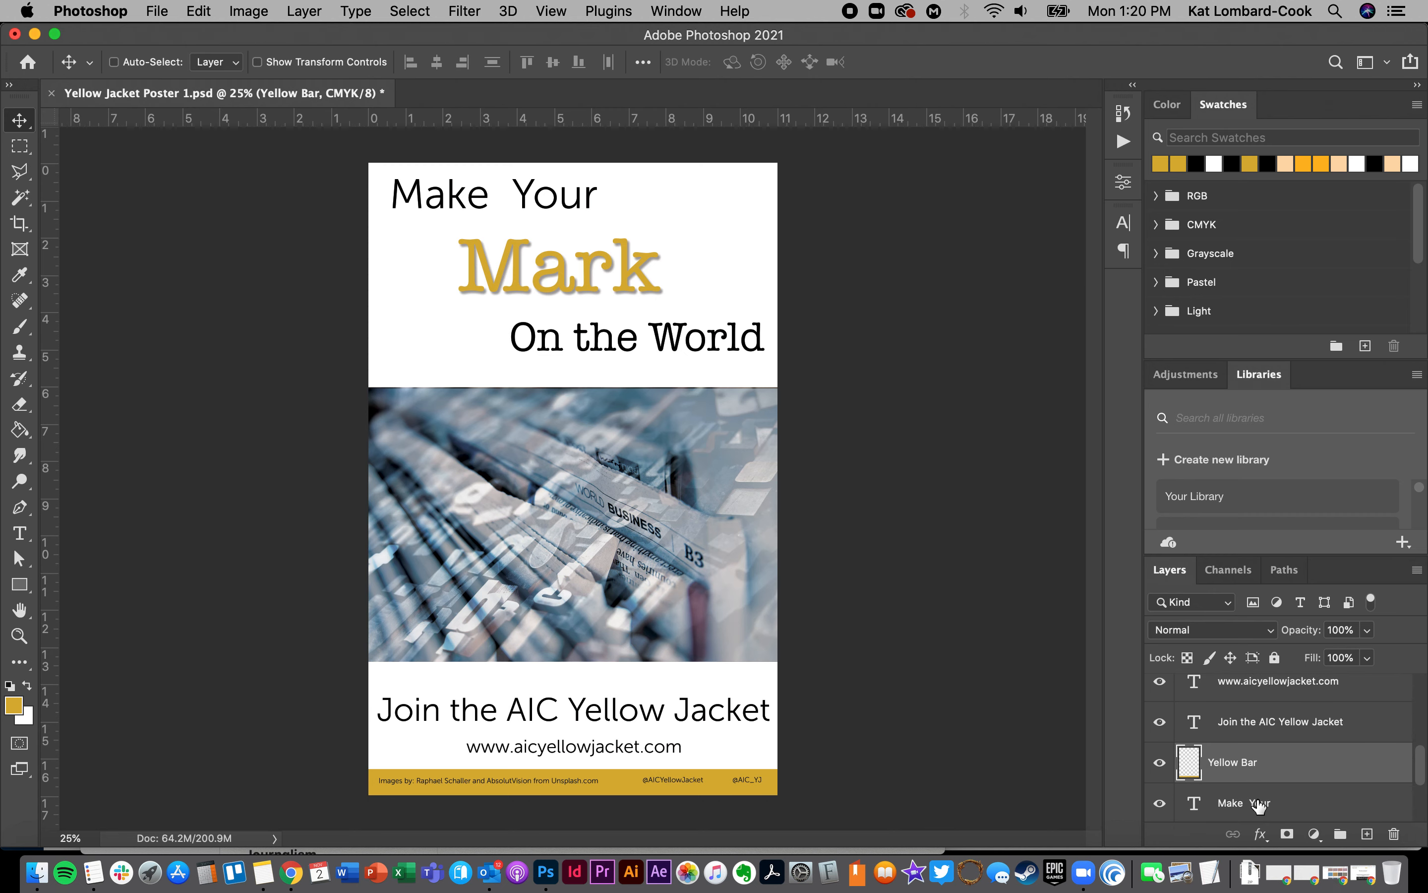
scroll(1260, 768, "down", 4)
scroll(1261, 695, "up", 2)
left_click_drag(1258, 686, 1257, 781)
scroll(1256, 756, "down", 1)
scroll(1246, 709, "up", 1)
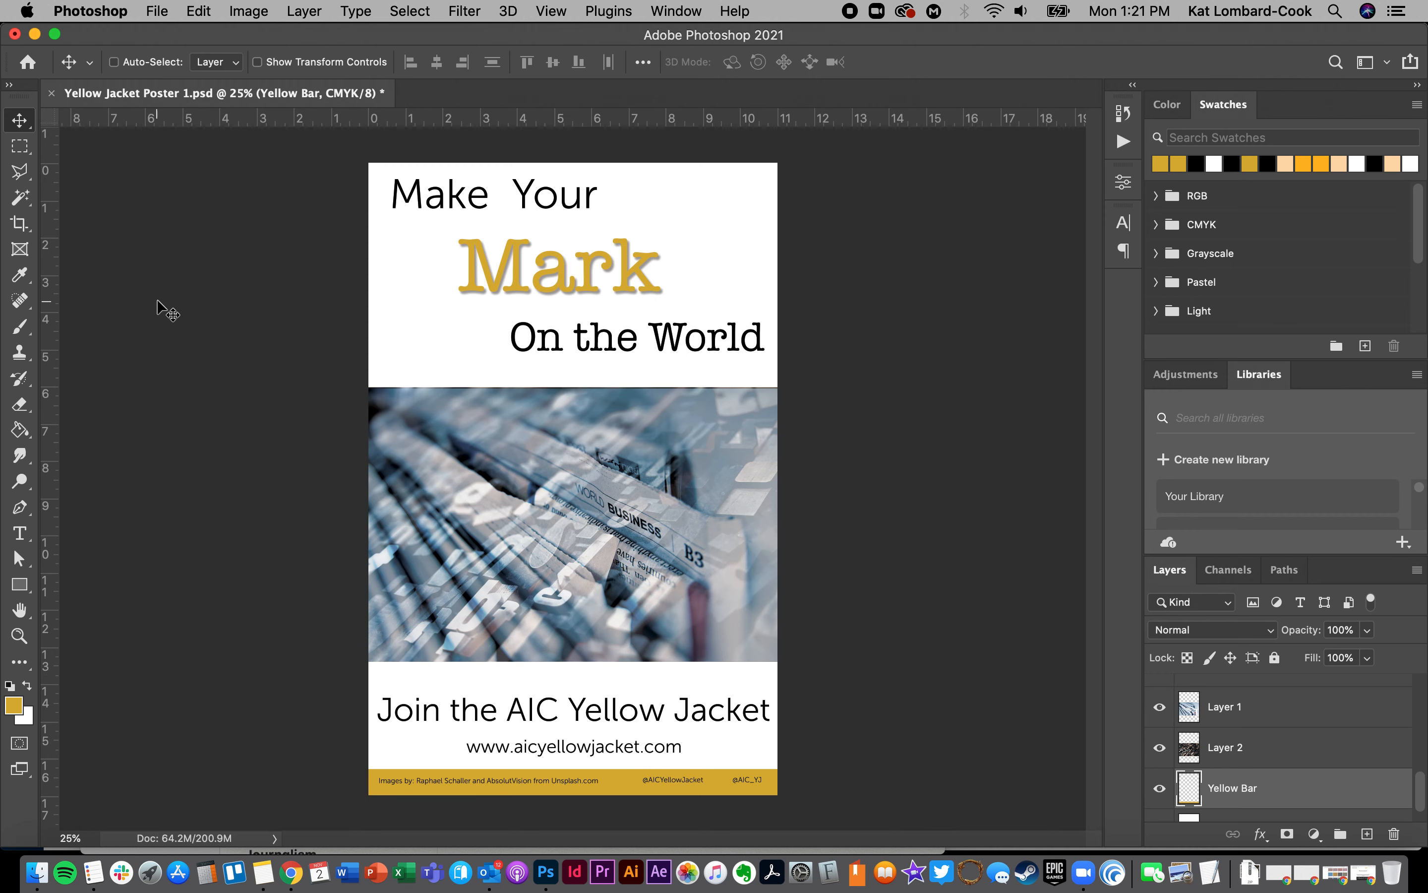
Select a rectangle around the word "Mark" with the Rectangular Marquee and create a new layer named "Mark bg"
left_click(19, 146)
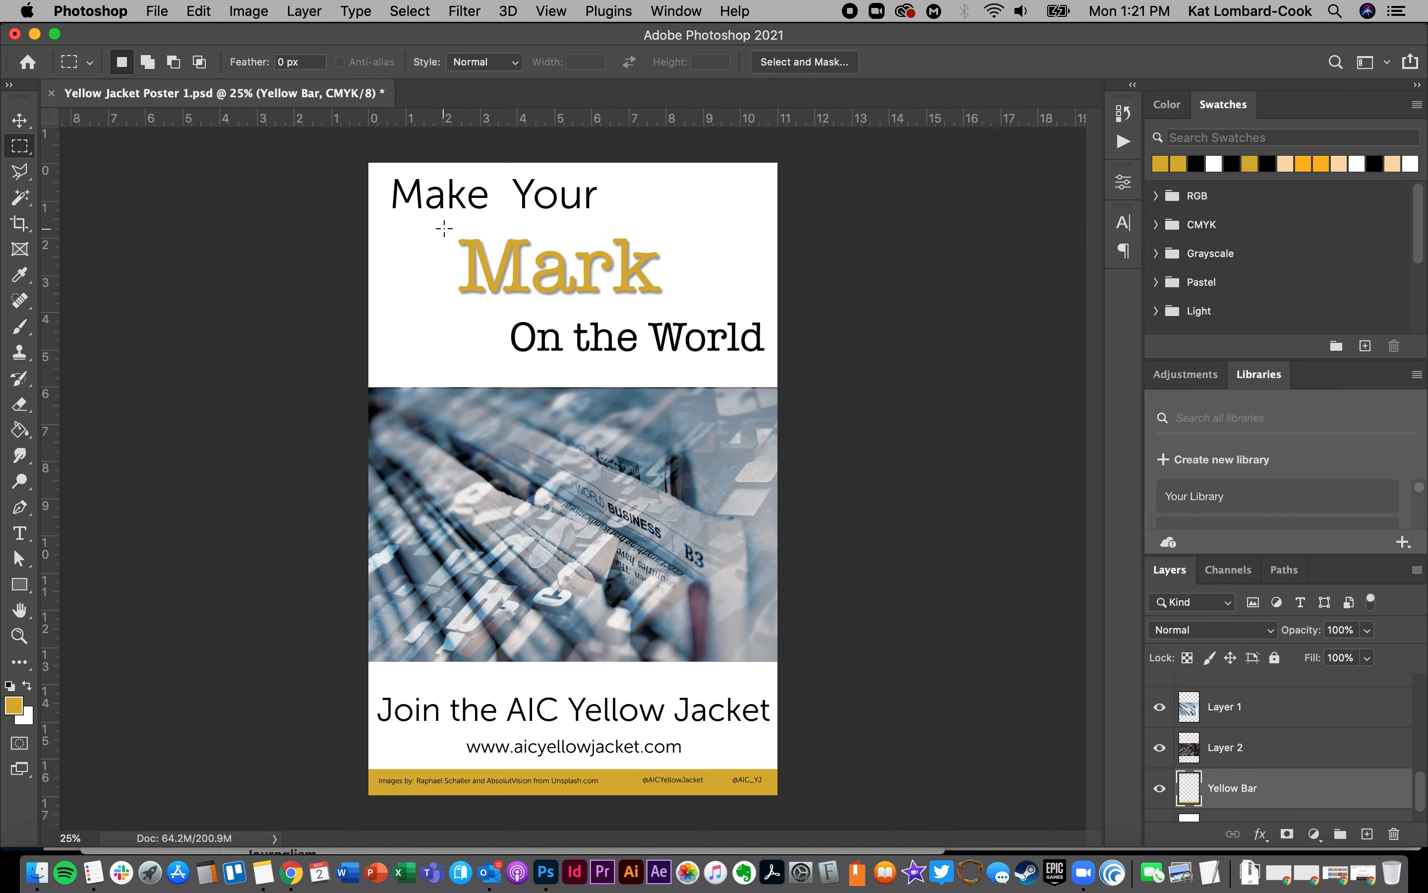
left_click_drag(444, 228, 680, 307)
left_click(310, 9)
mouse_move(467, 34)
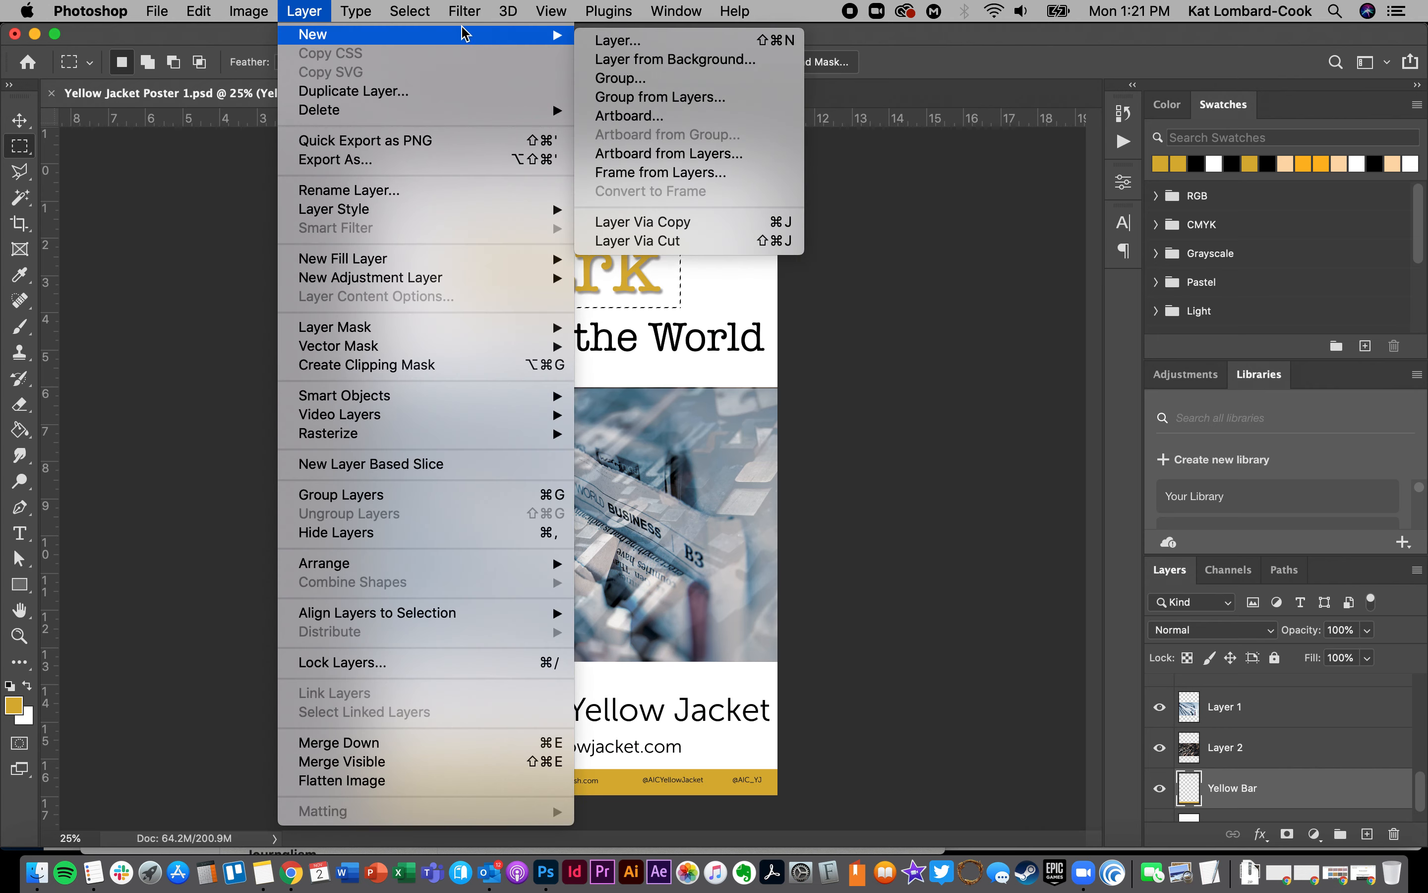
left_click(666, 52)
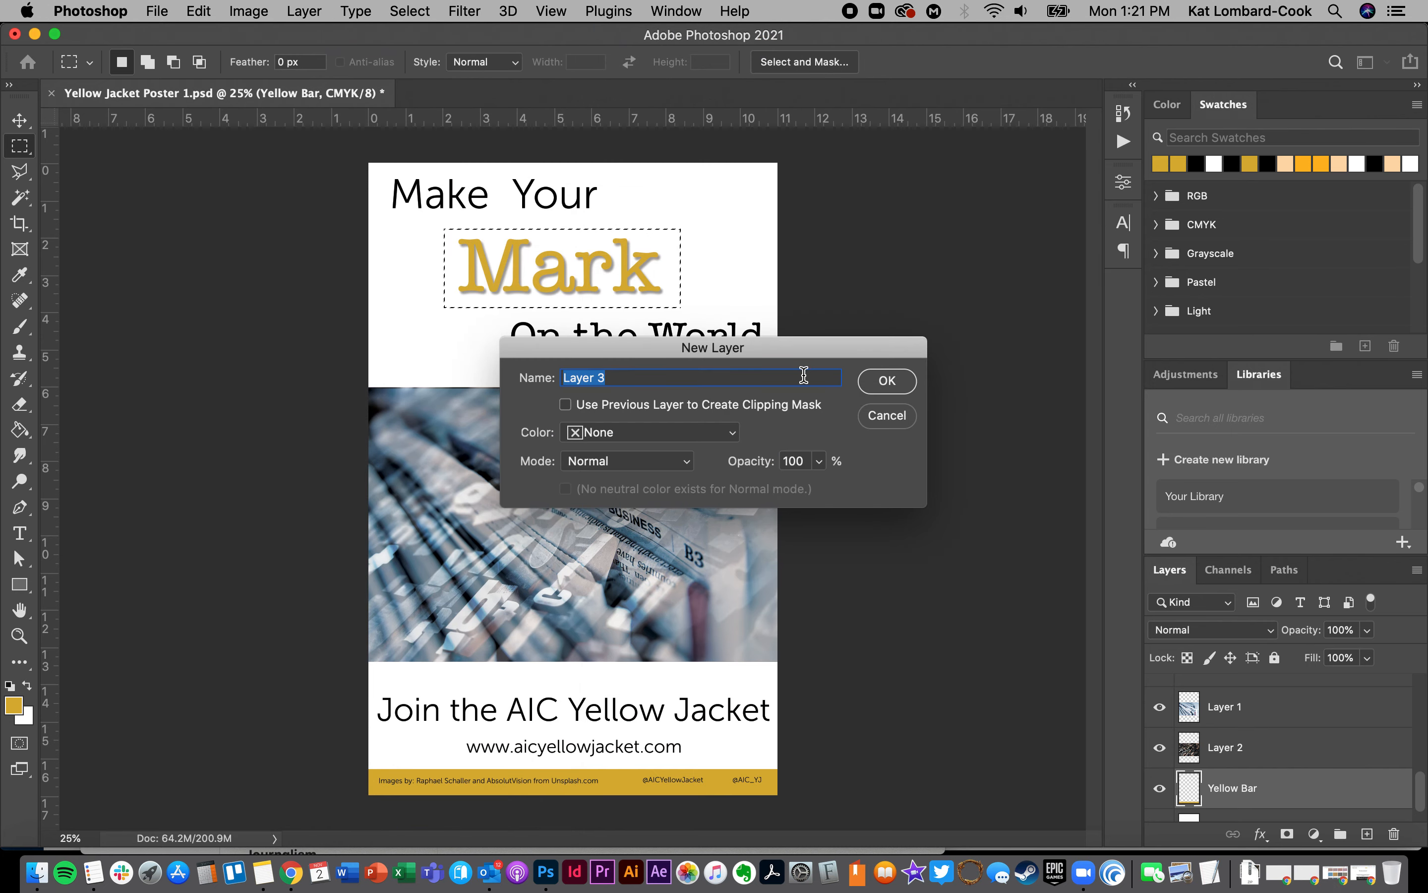
type("Mark bg")
key("Return")
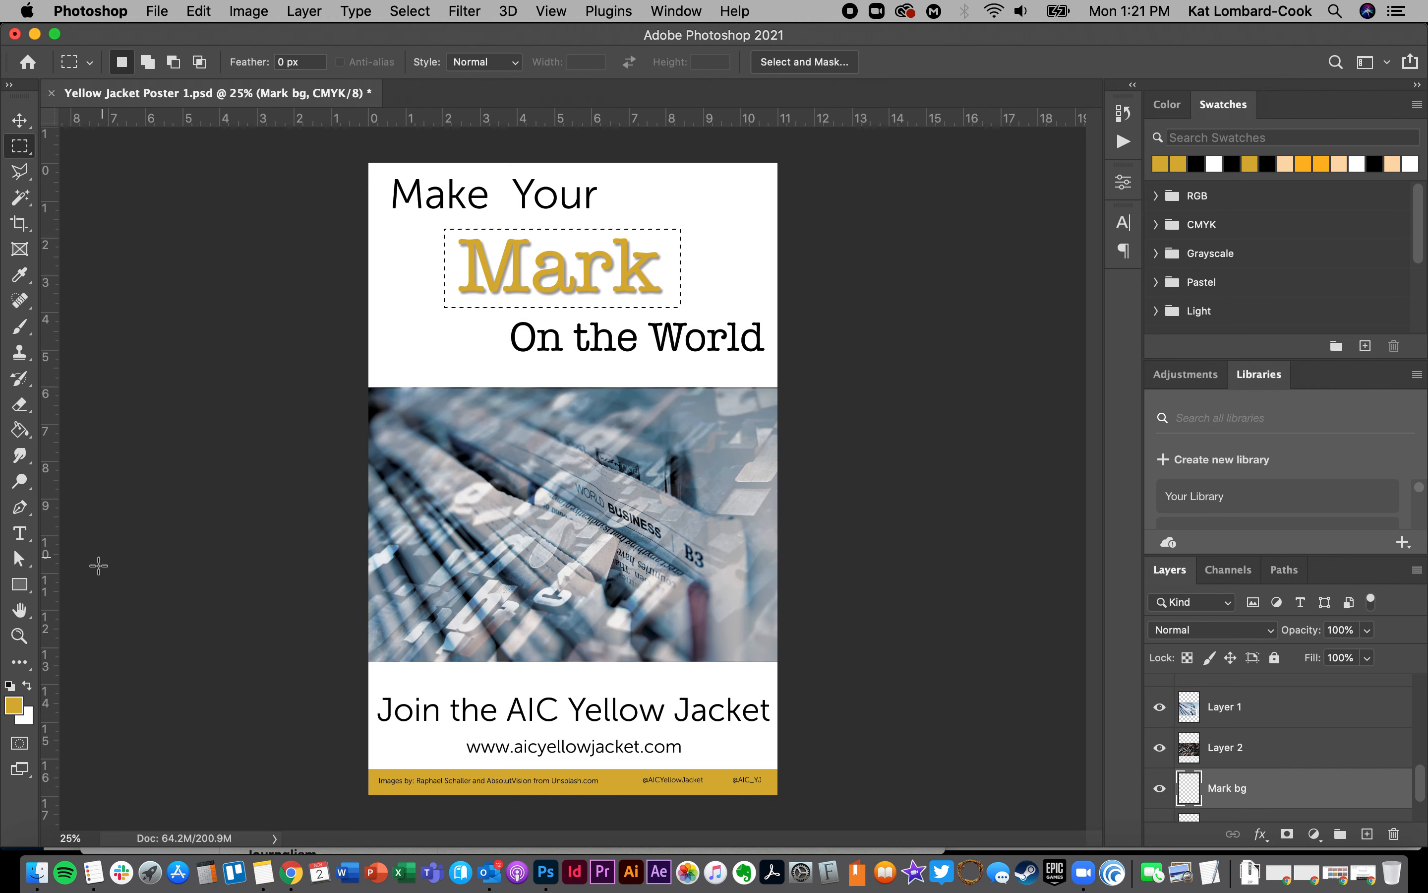
Set the foreground colour to the blue-grey #8b95a1 by sampling it from the newspaper photo
left_click(17, 713)
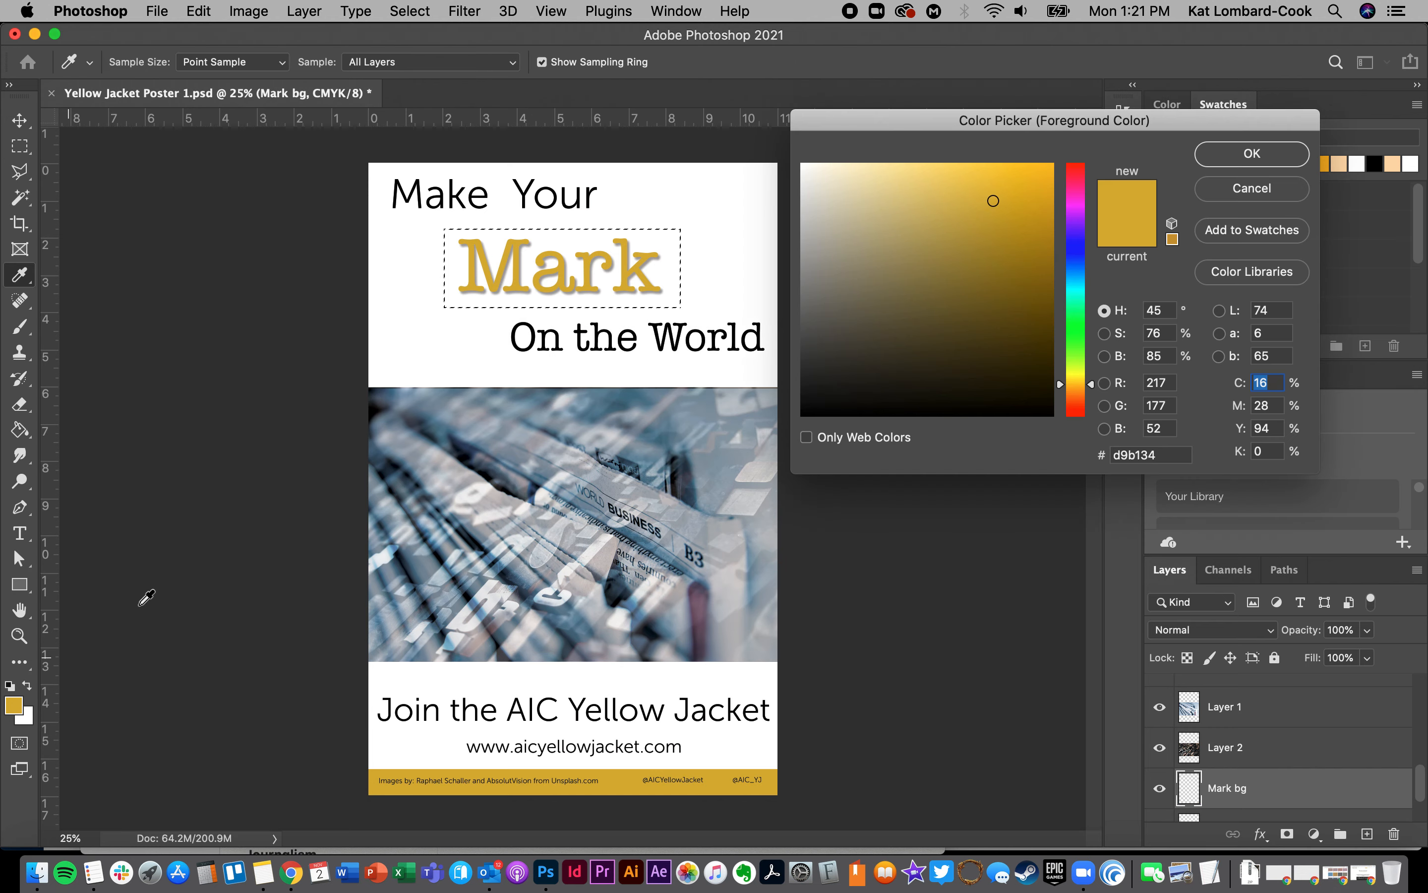
left_click(506, 448)
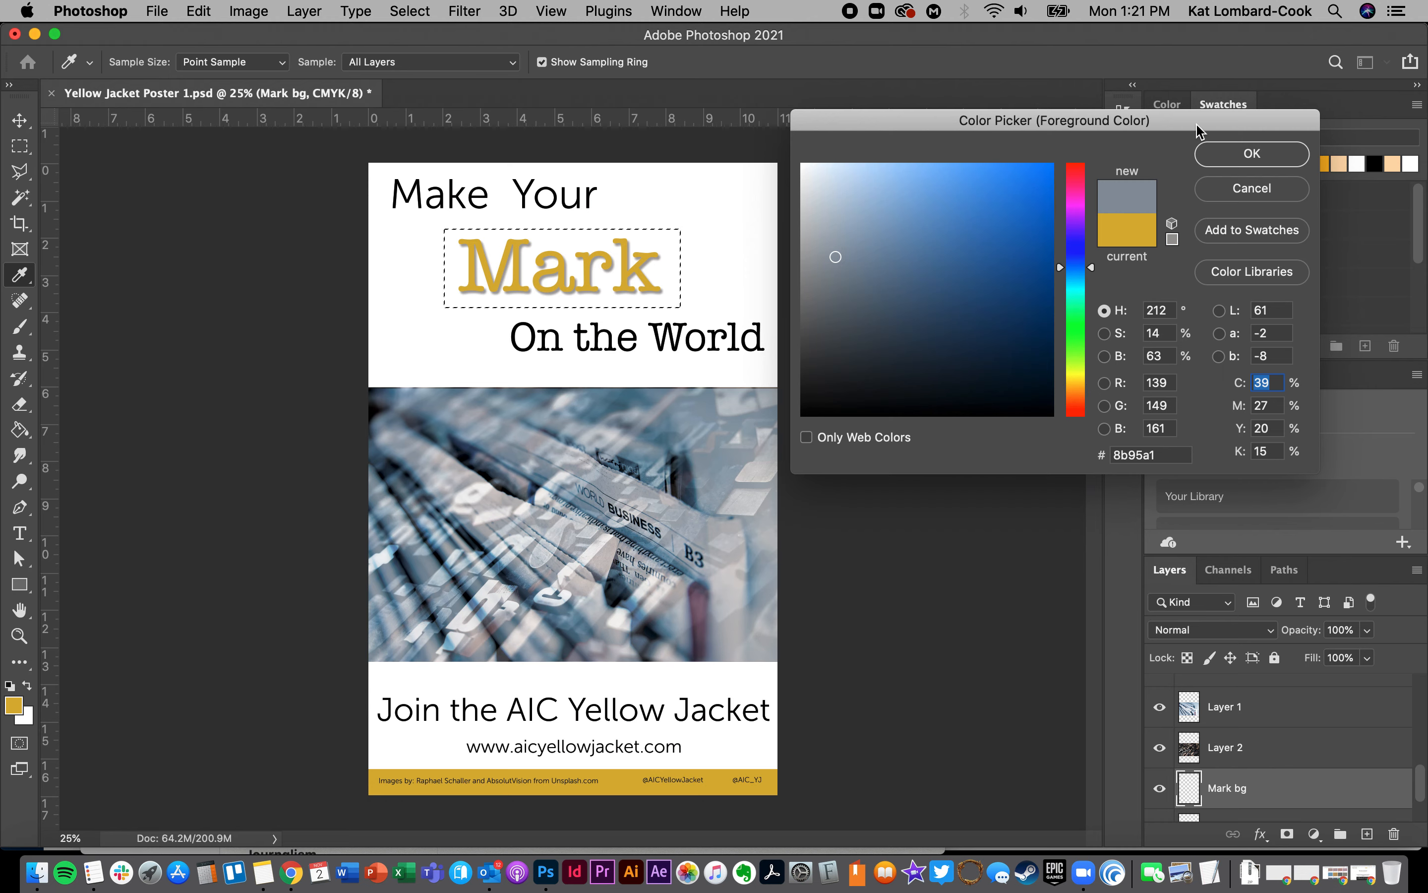
left_click(1252, 153)
key("m")
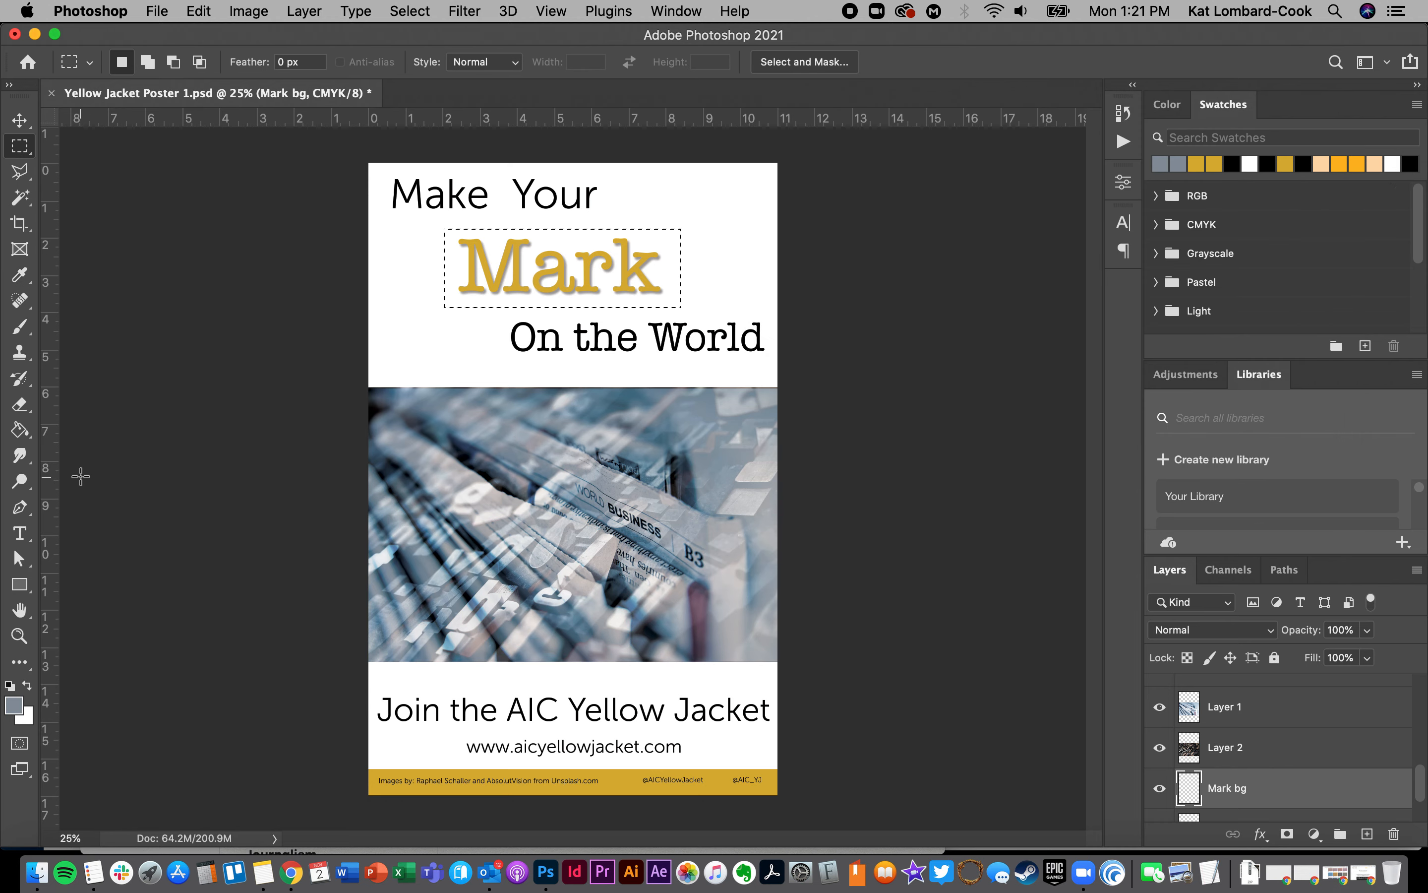
Fill the rectangle behind "Mark" with the blue-grey on the Mark bg layer using the Paint Bucket, and clear the selection
left_click(20, 430)
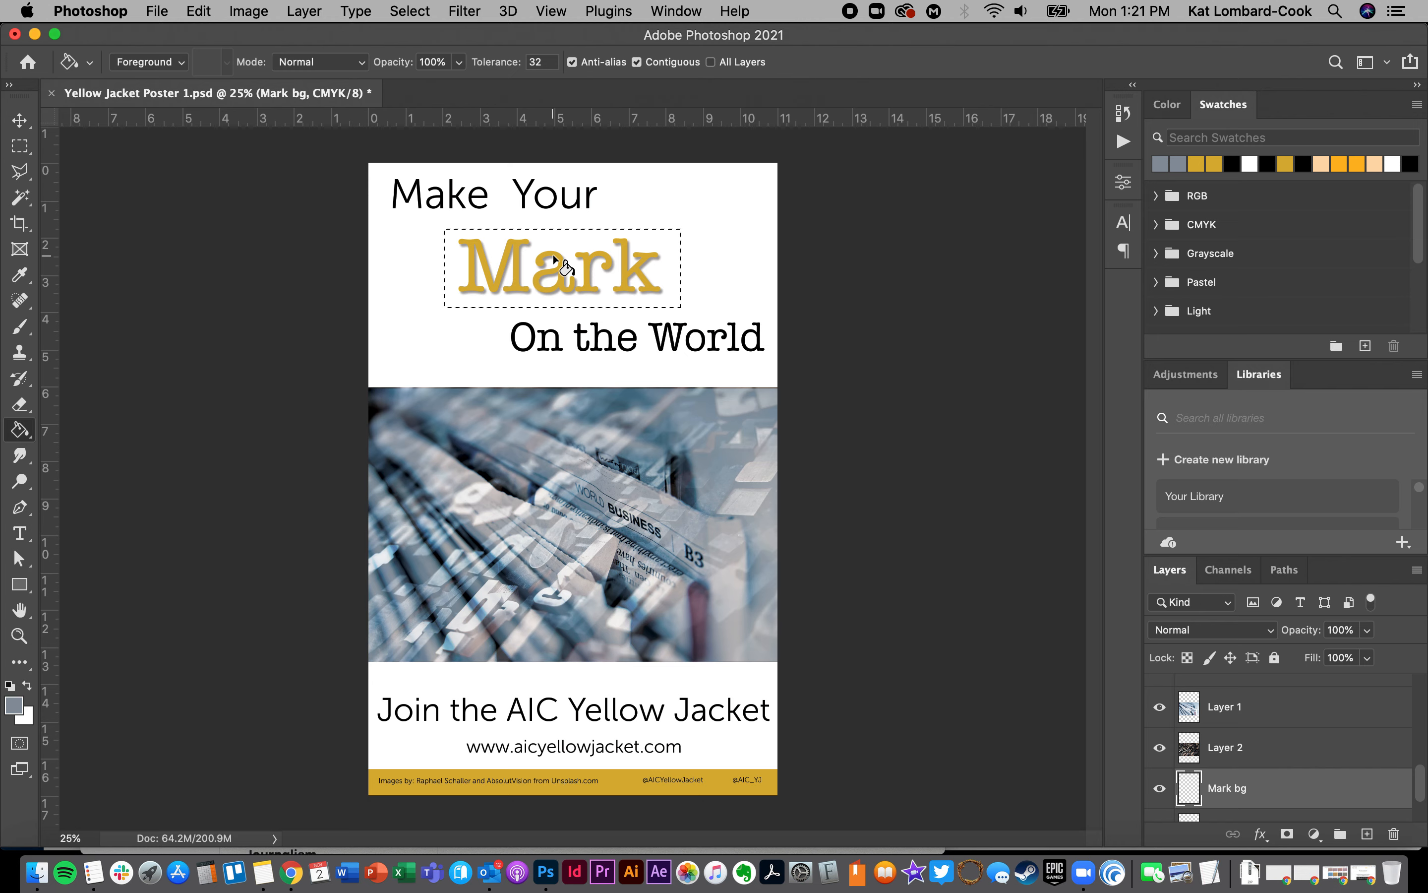
left_click(571, 239)
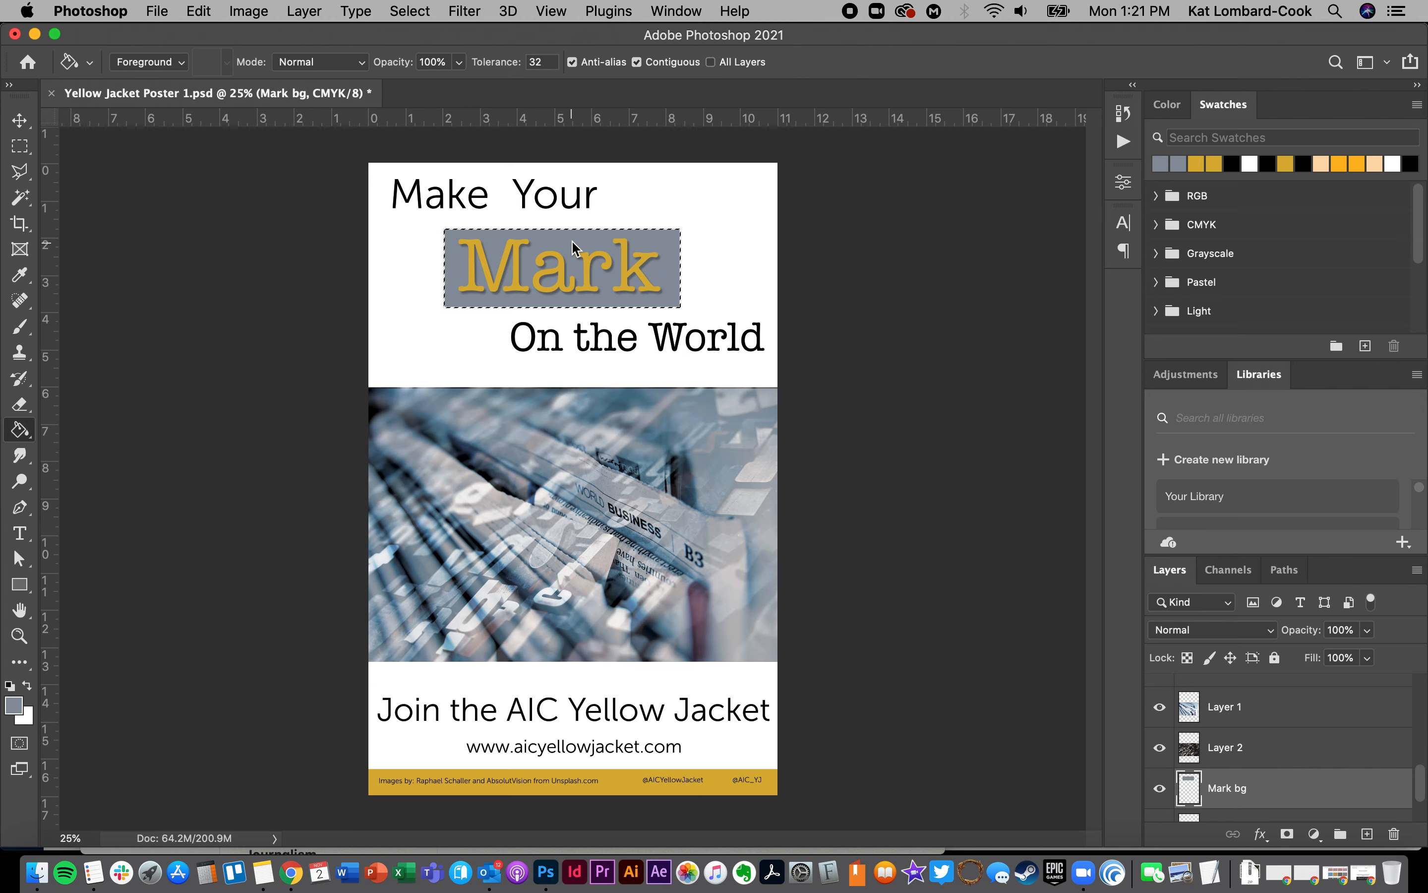
left_click(20, 146)
left_click(261, 322)
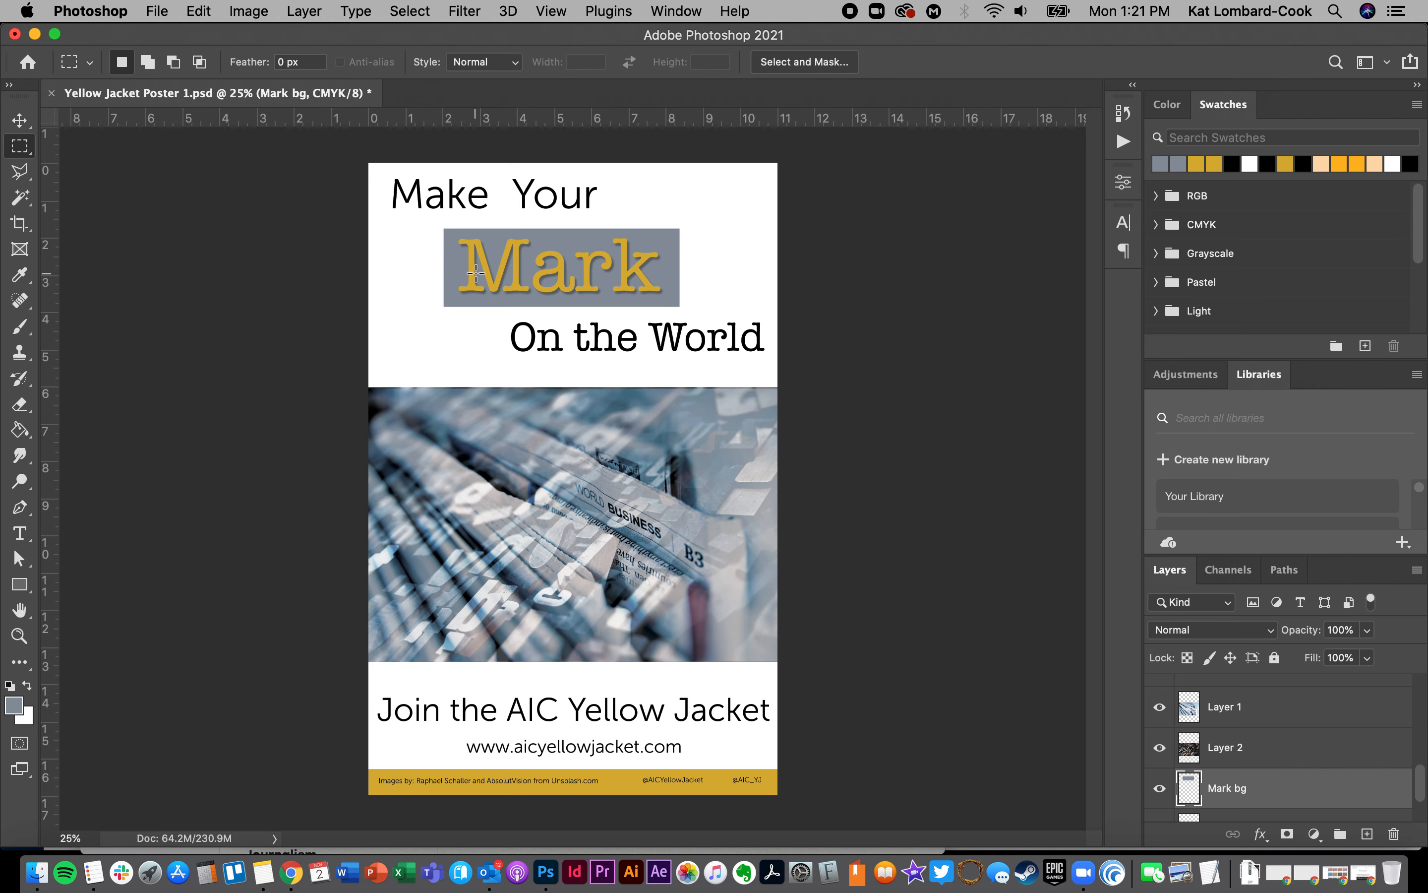
right_click(18, 150)
left_click(18, 150)
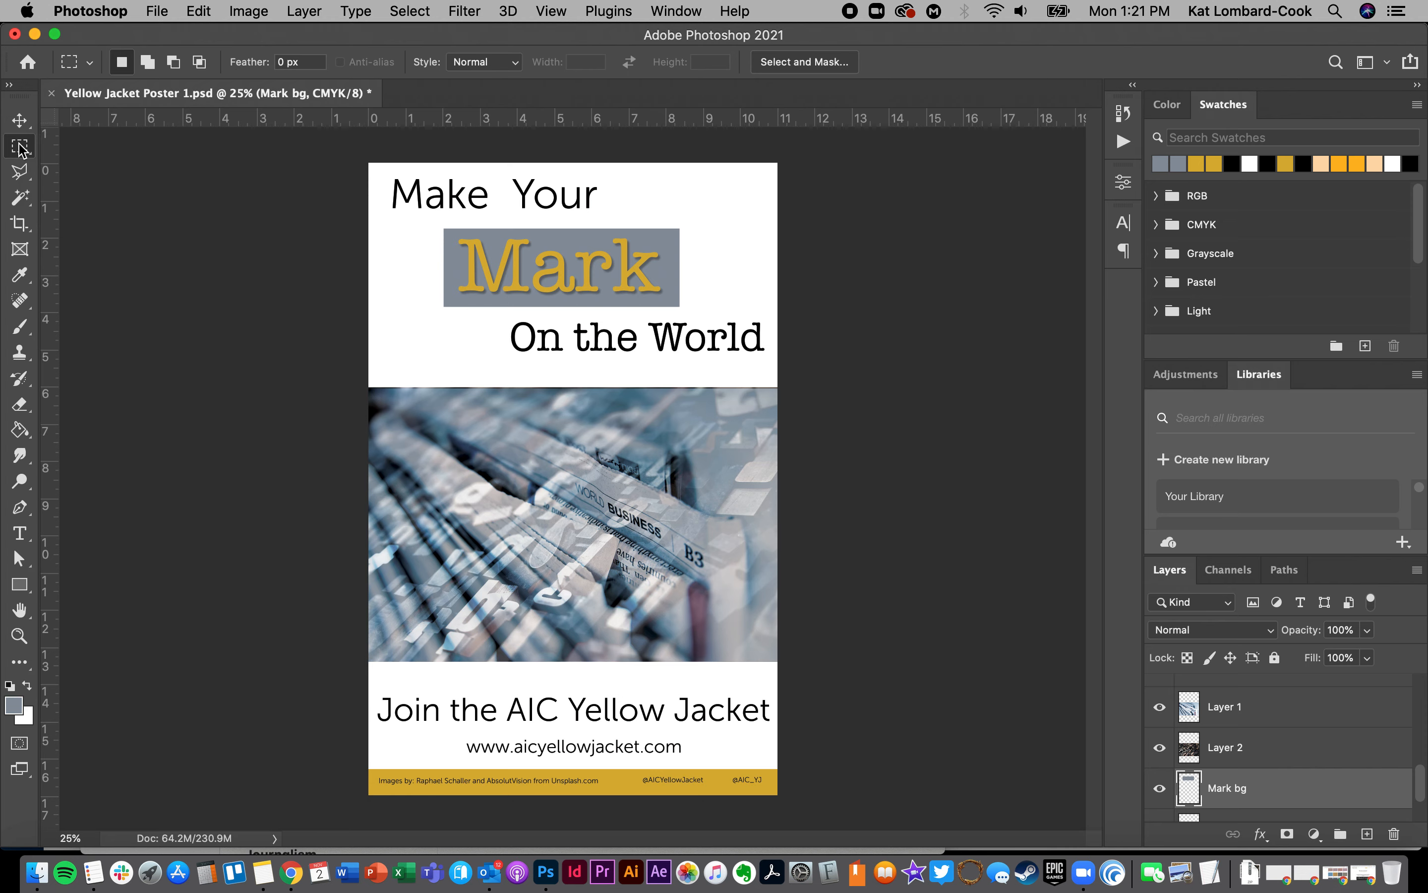